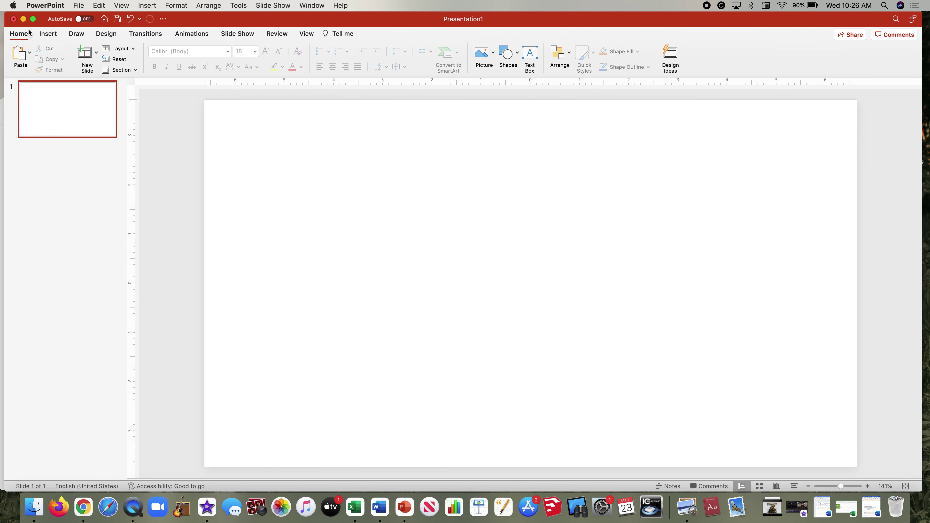
Open the Great Depression problems example deck and test its 'The banks stink!' and Home links in Slide Show.
left_click(23, 19)
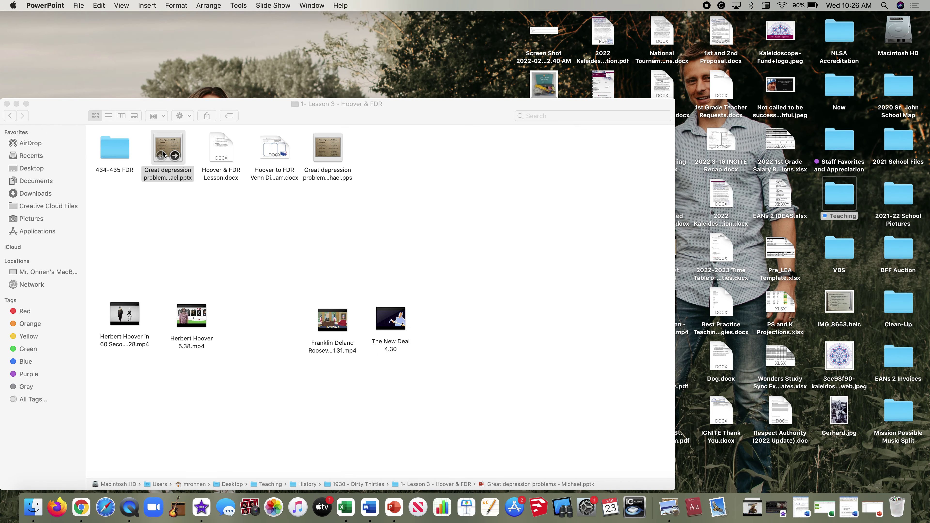
double_click(164, 154)
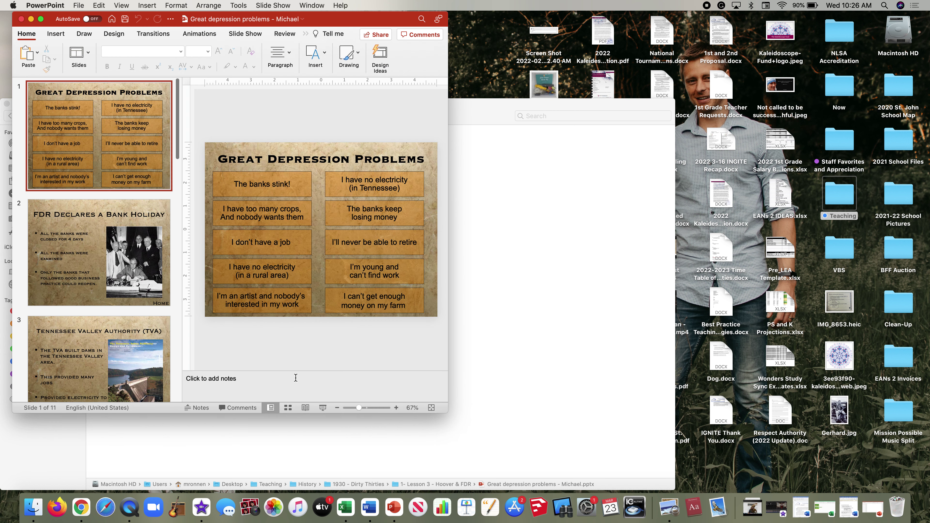
left_click(322, 407)
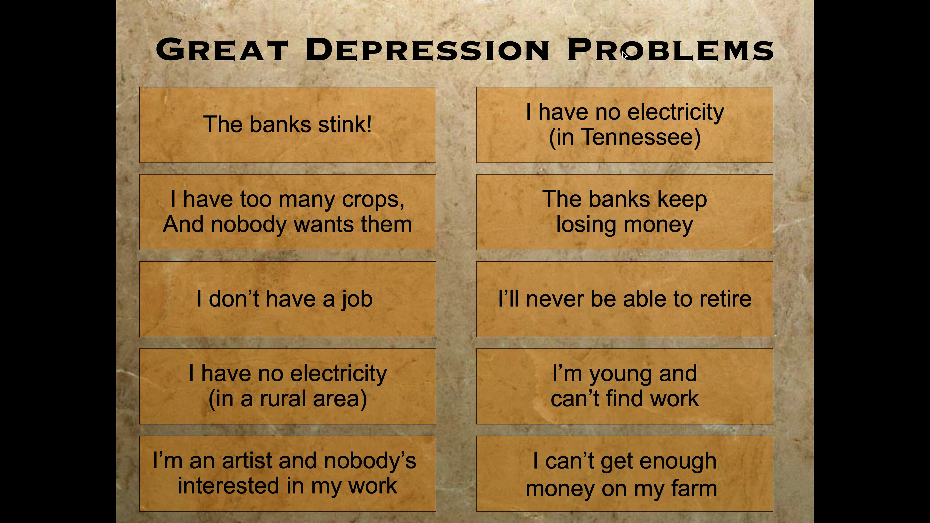
left_click(287, 121)
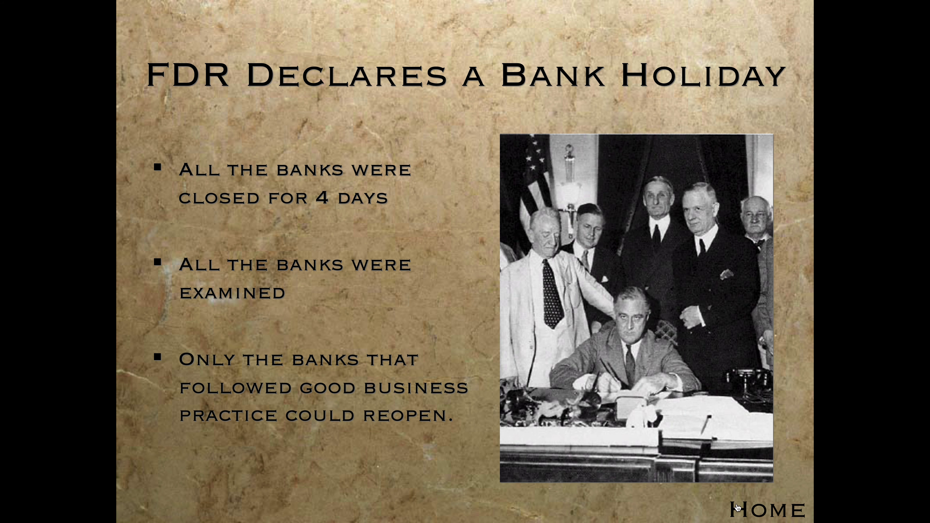
left_click(749, 515)
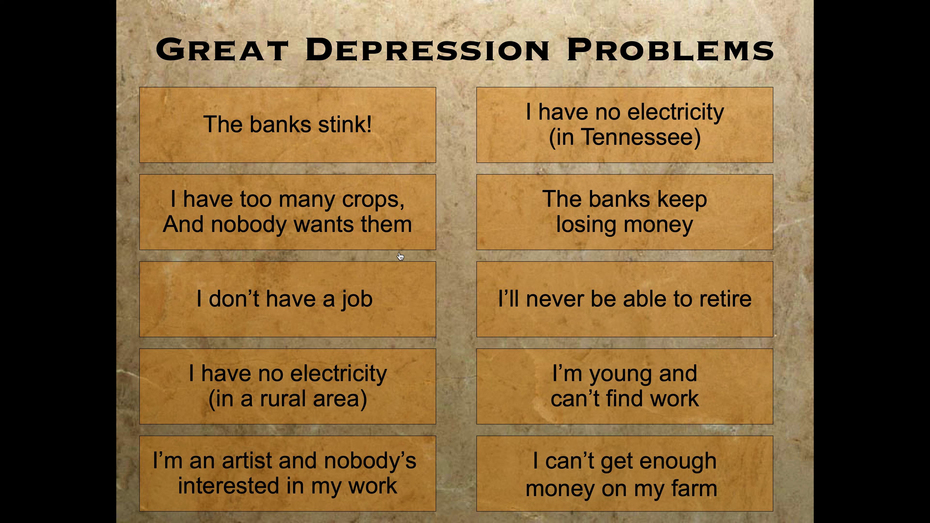
key("Escape")
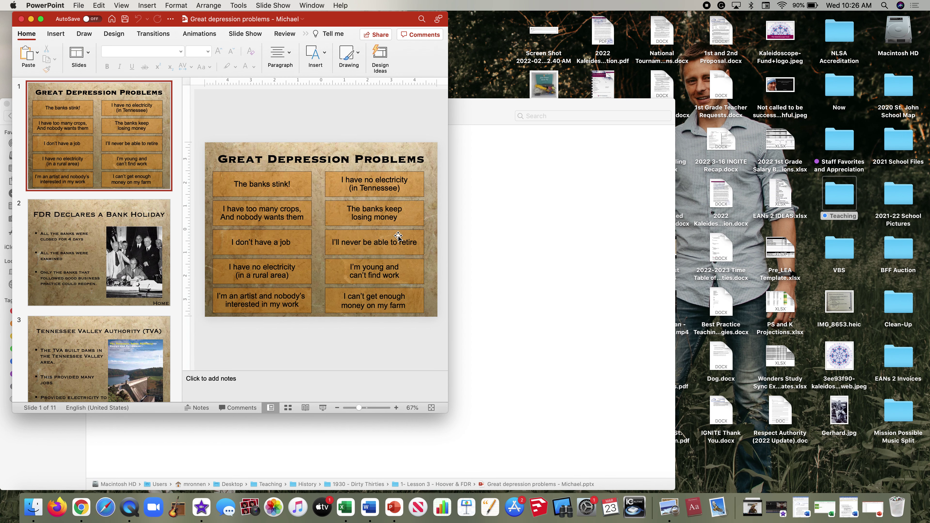
key("ctrl+Right")
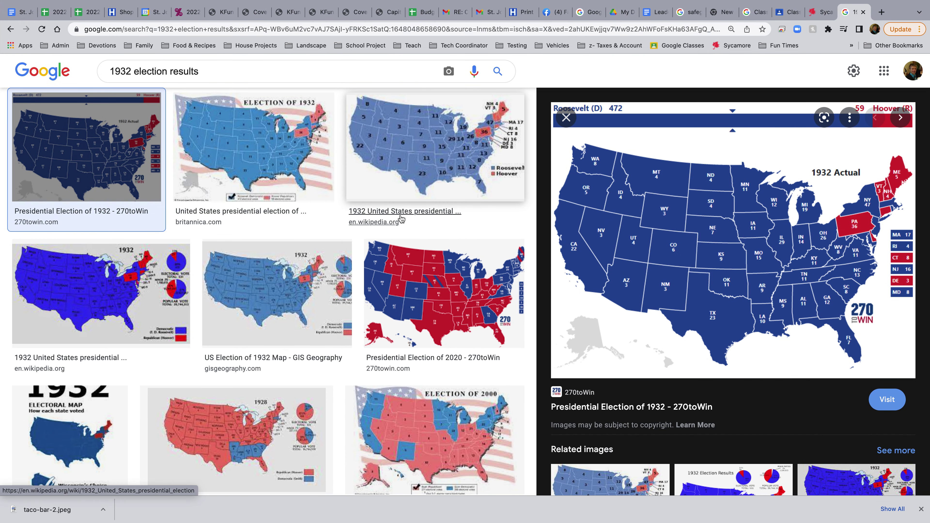
key("ctrl+Left")
left_click(872, 510)
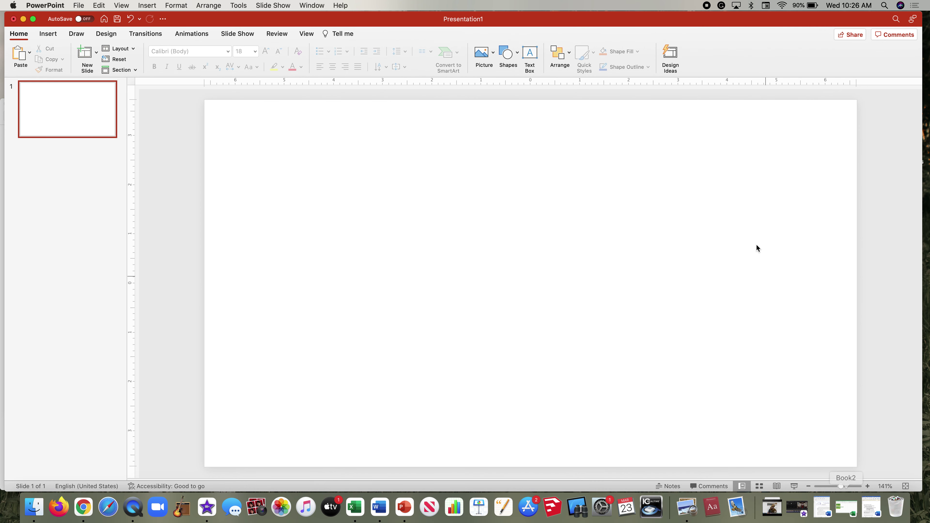
Draw a wide blue rectangle near the top-left of the slide and make it slightly shorter.
left_click(516, 55)
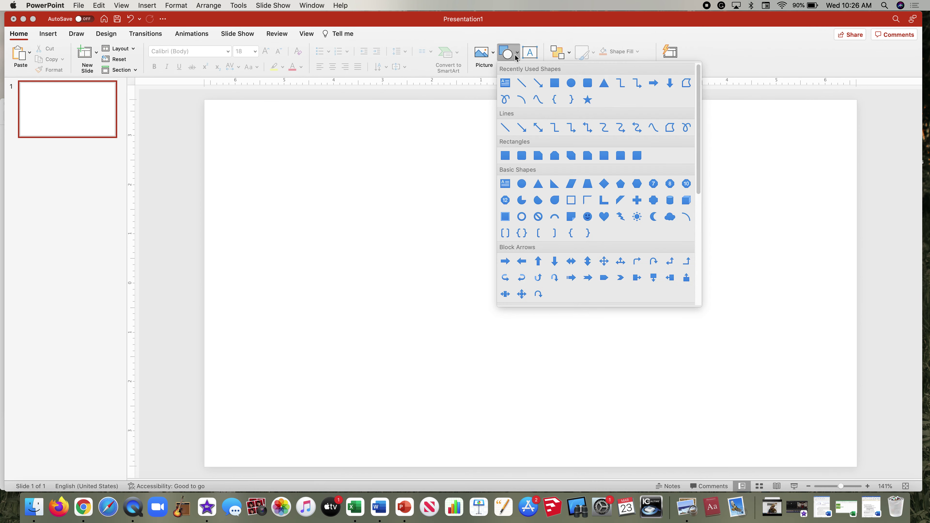
left_click(555, 82)
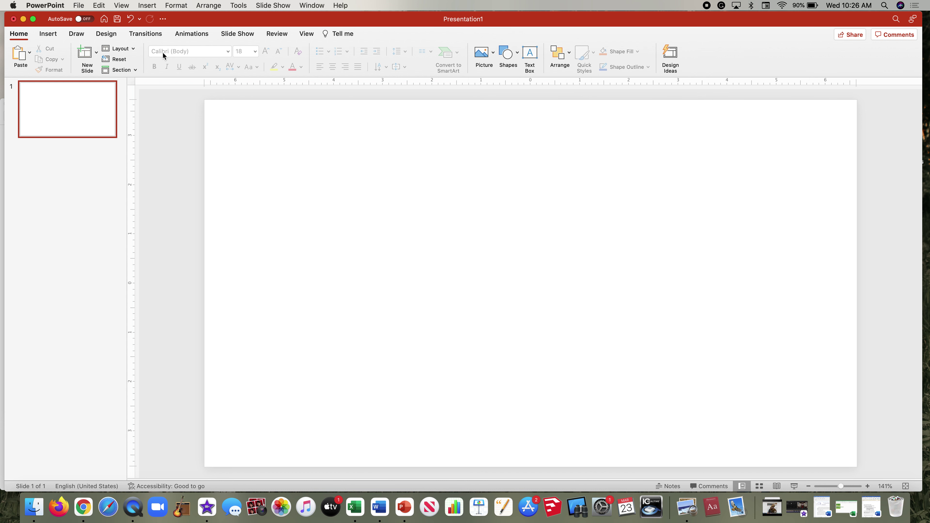
left_click(516, 49)
left_click(550, 80)
left_click_drag(222, 143, 514, 192)
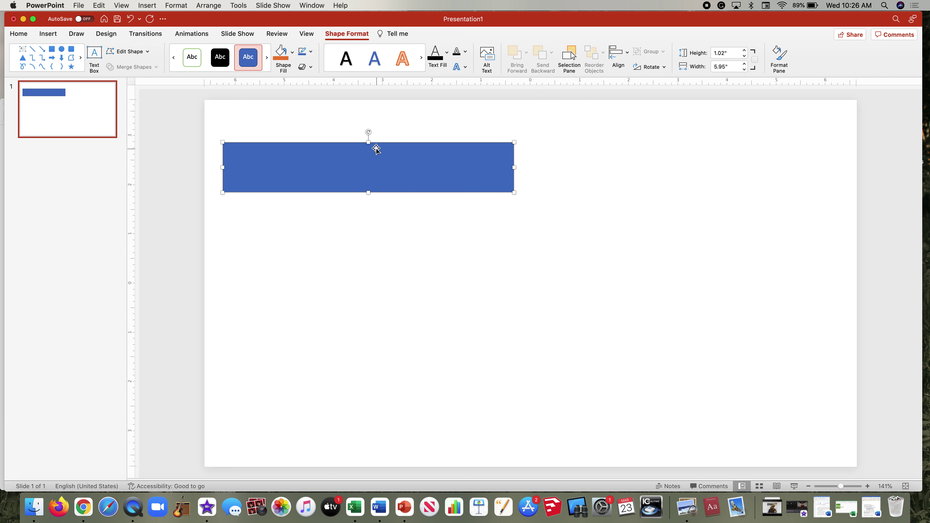
left_click_drag(368, 144, 370, 172)
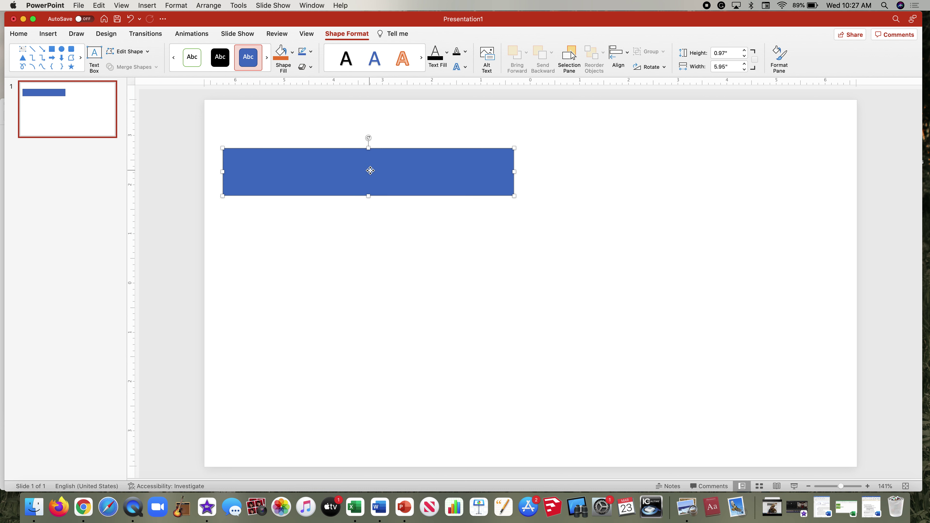
Label the rectangle 'Name of Problem' and paste a duplicate of it.
type("Name o")
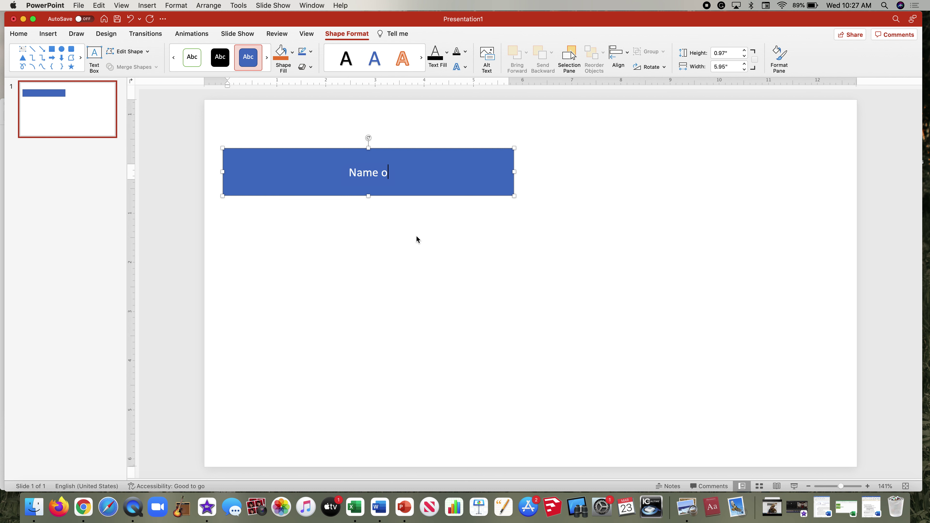
type("f Program")
key("BackSpace")
key("BackSpace")
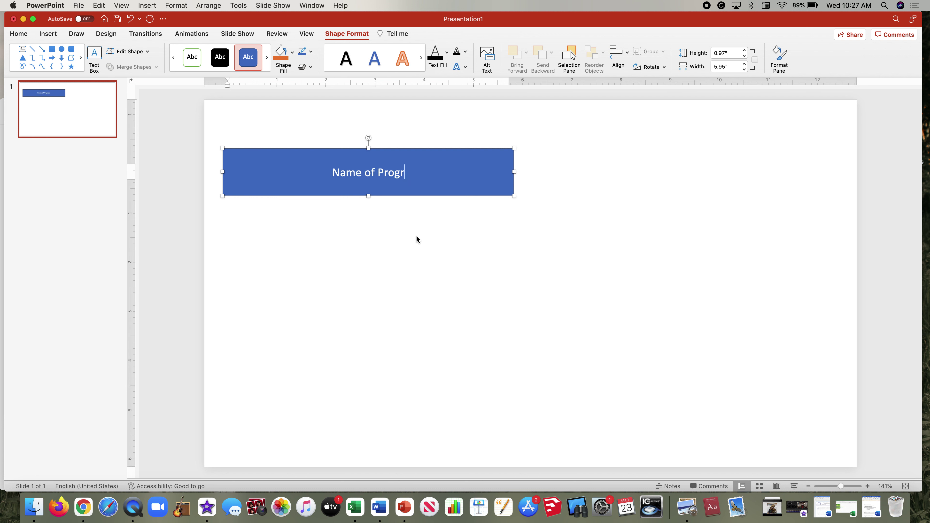
key("BackSpace")
key("BackSpace")
type("blem")
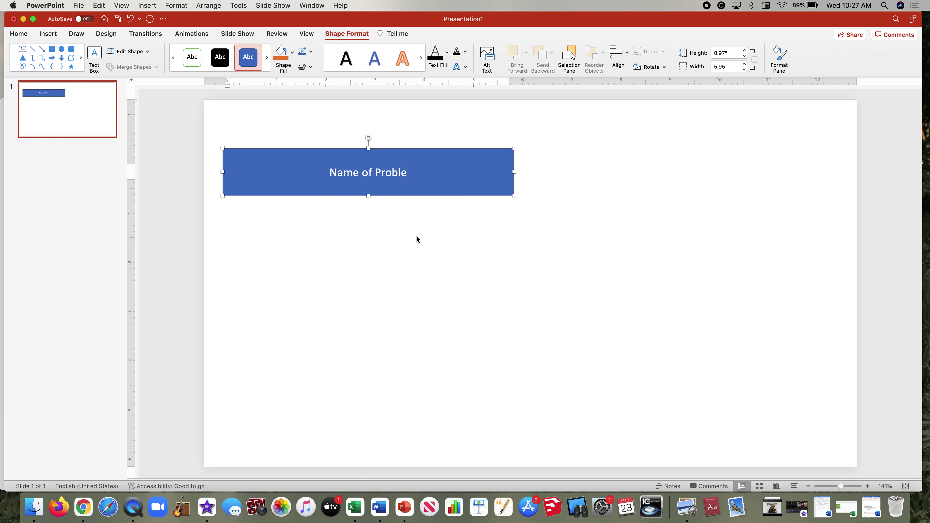
left_click(420, 249)
left_click(407, 182)
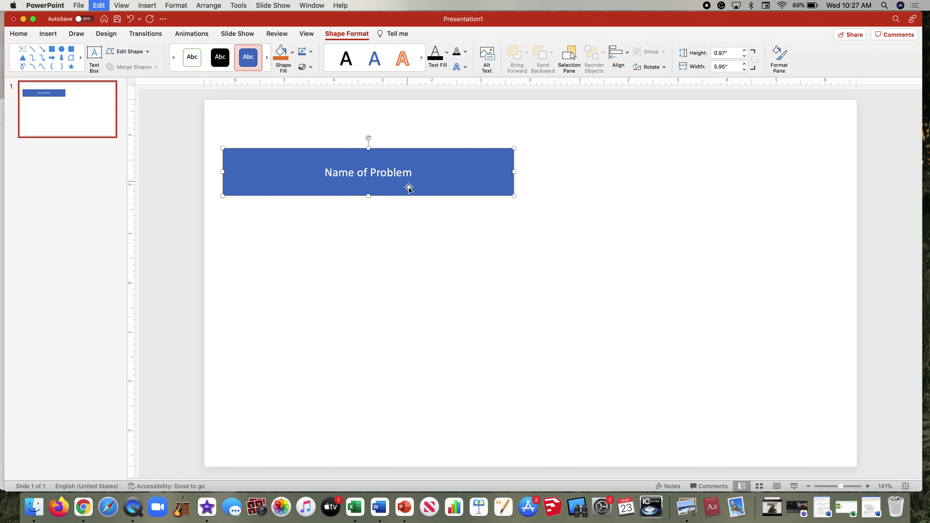
left_click(433, 243)
key("super+v")
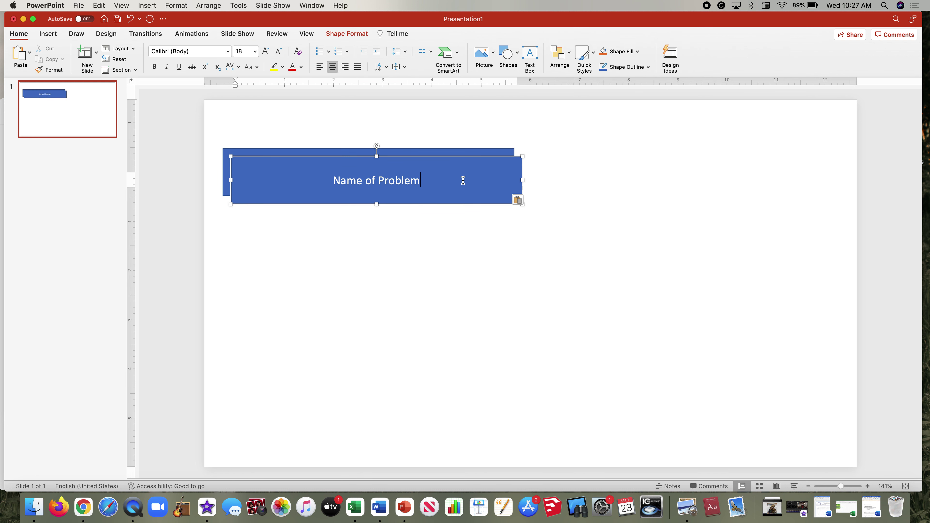
Paste and stack copies to form a left column of five 'Name of Problem' boxes.
left_click_drag(470, 174, 461, 223)
left_click(505, 297)
key("super+v")
left_click_drag(488, 189, 479, 293)
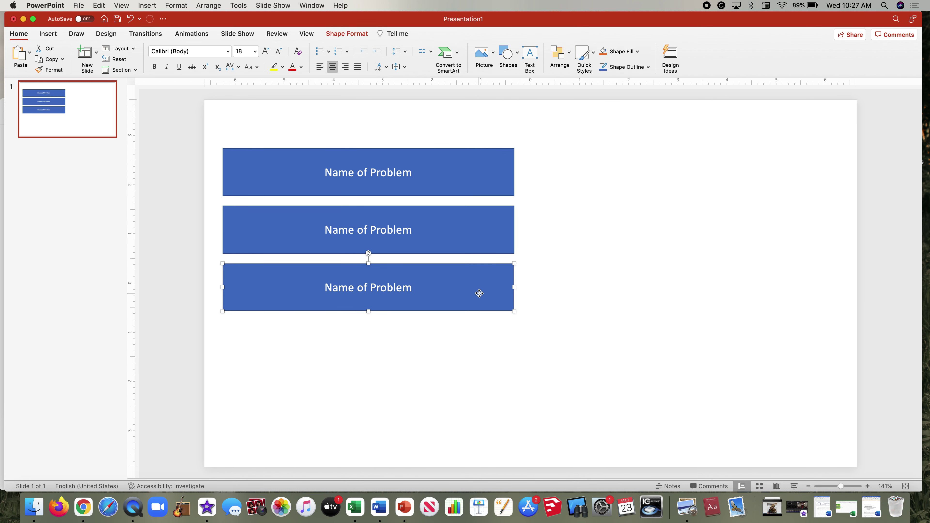
key("super+v")
left_click_drag(487, 195, 479, 360)
key("super+v")
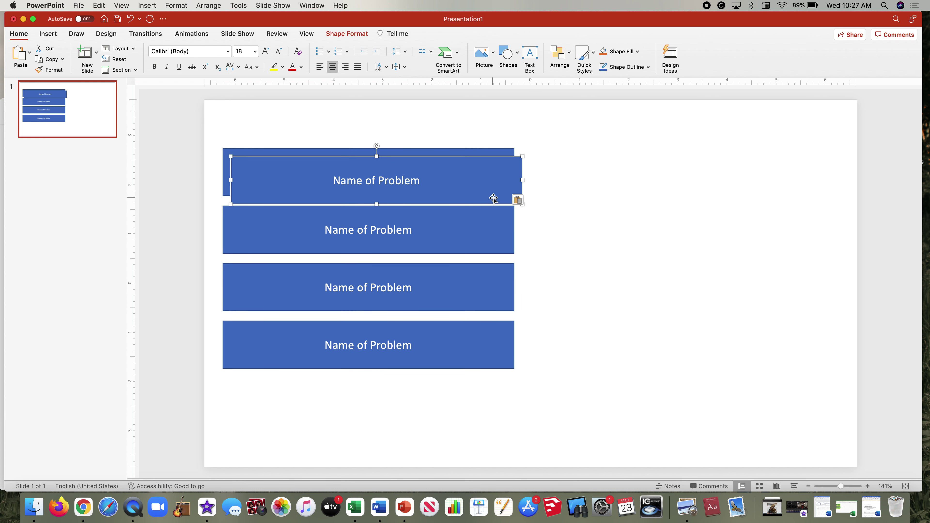
left_click_drag(489, 187, 480, 407)
left_click(575, 207)
Copy the five-box column into a matching right-hand column.
left_click_drag(555, 123, 193, 459)
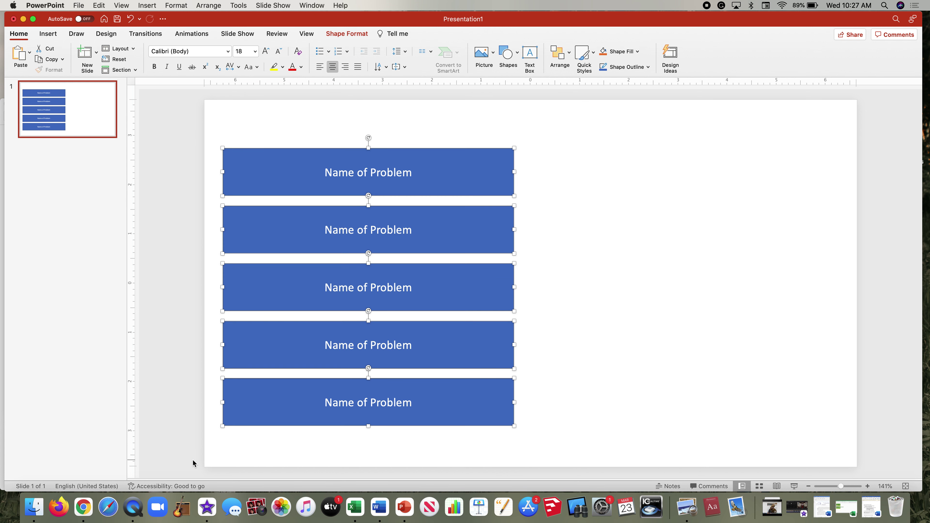
key("super+c")
key("super+v")
left_click_drag(476, 192, 789, 183)
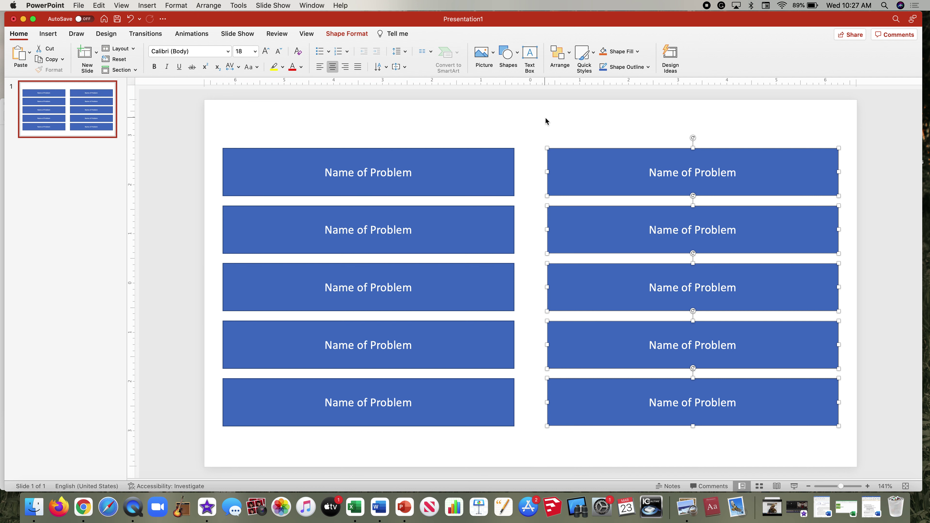
left_click(448, 139)
right_click(53, 182)
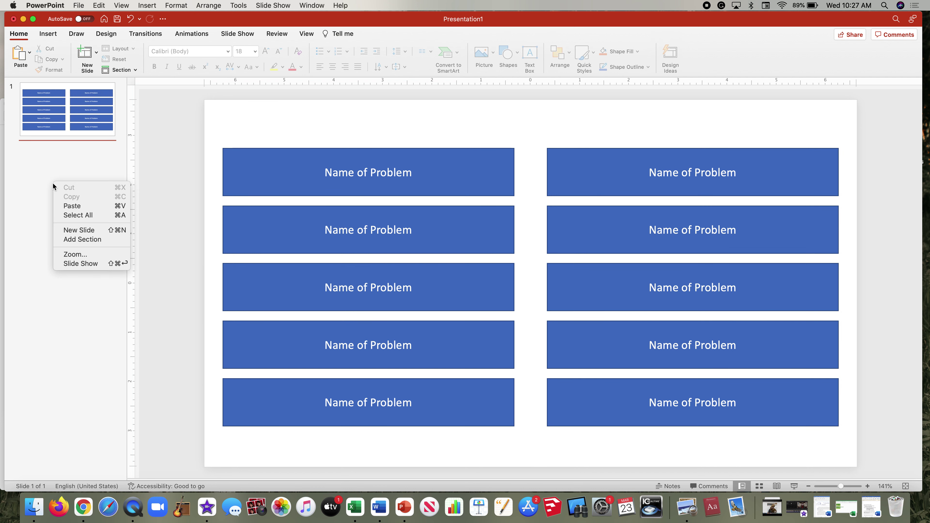
Add a second slide and delete its placeholders to leave it blank.
left_click(79, 231)
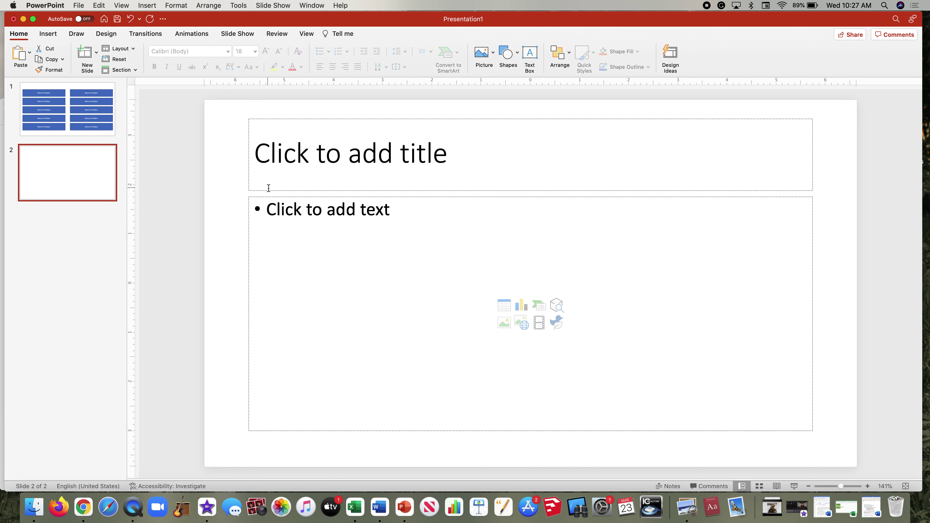
left_click(237, 162)
key("super+a")
key("Delete")
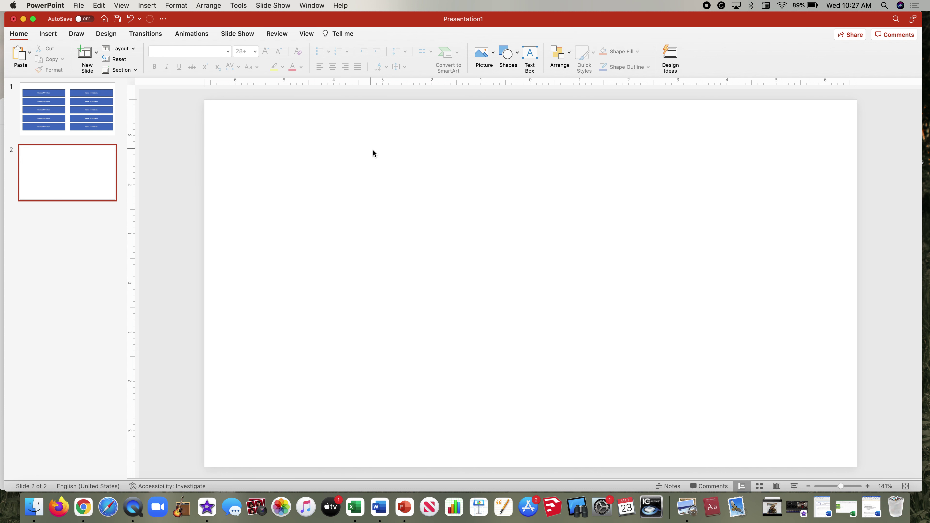
Draw a Home action button at the bottom-right, hyperlinked to the first slide.
left_click(512, 52)
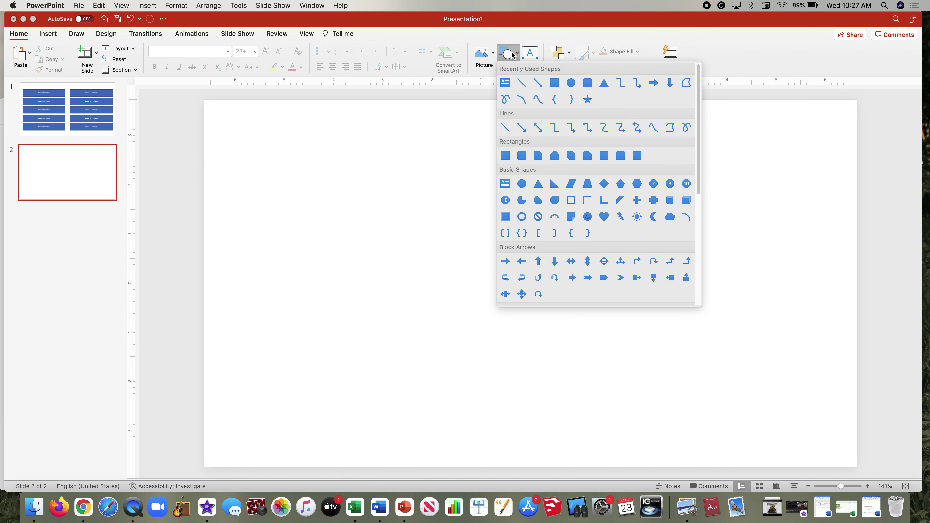
left_click(512, 54)
left_click(143, 4)
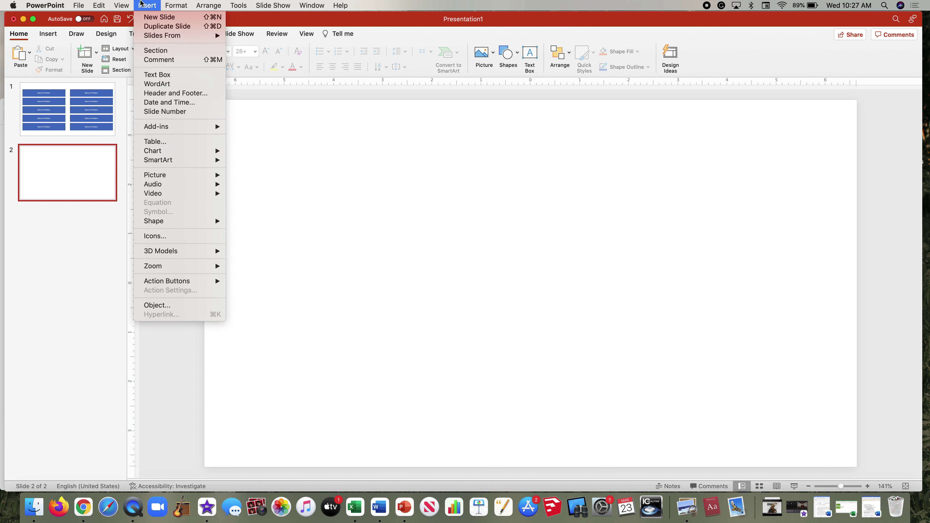
mouse_move(194, 281)
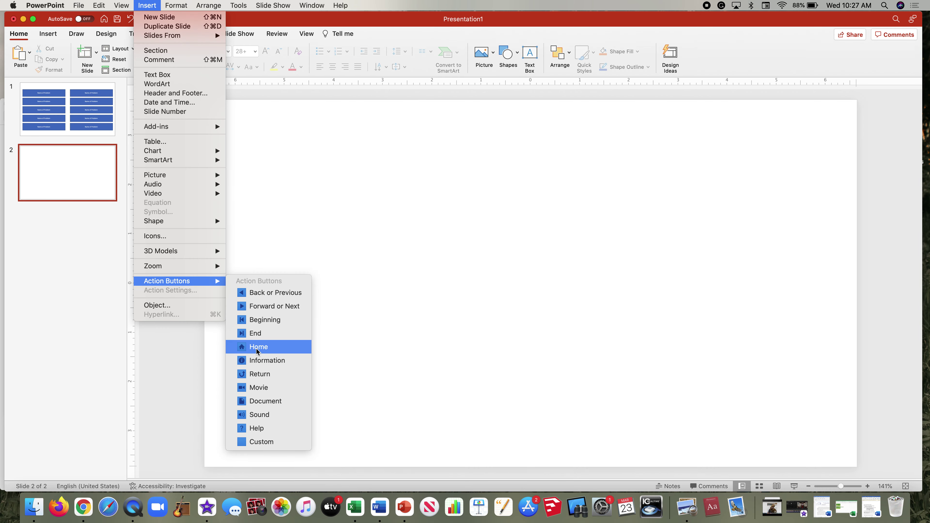
left_click(257, 348)
left_click_drag(796, 415, 844, 456)
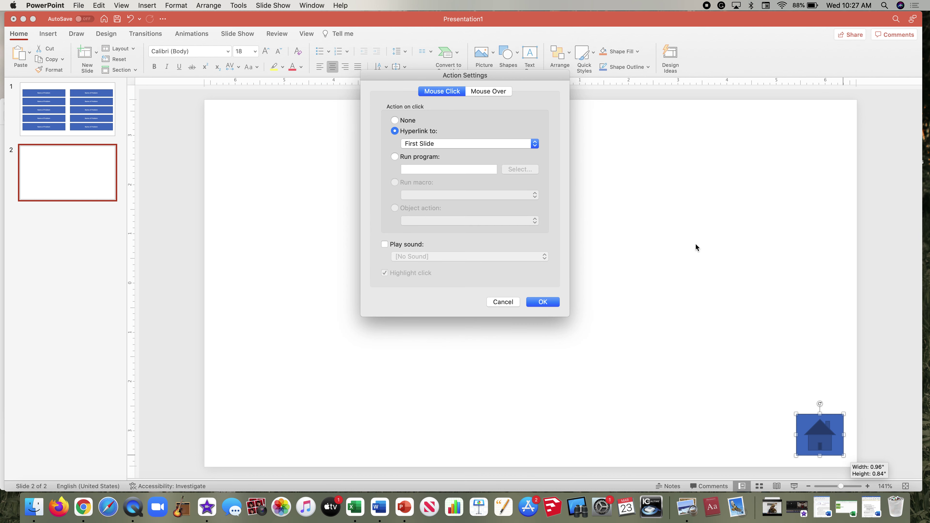
left_click(543, 302)
left_click(442, 268)
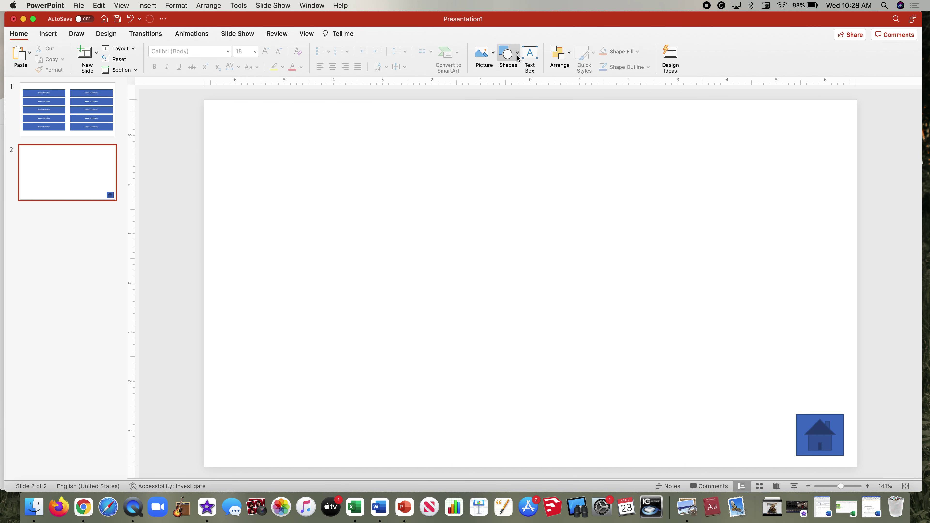
Type 'Title of the Program' in a text box near the top and enlarge it to 44 pt.
left_click(226, 172)
left_click(283, 144)
left_click(262, 126)
type("Tit")
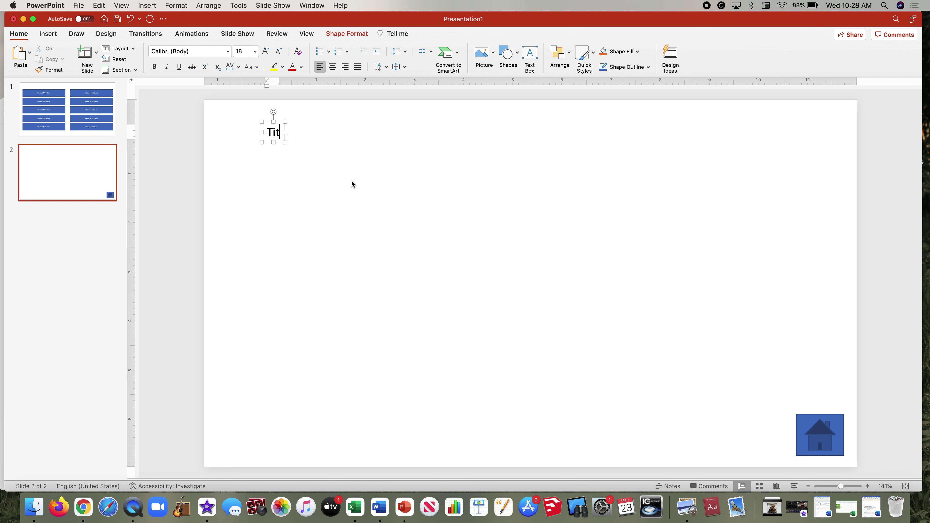
type("le of the Program")
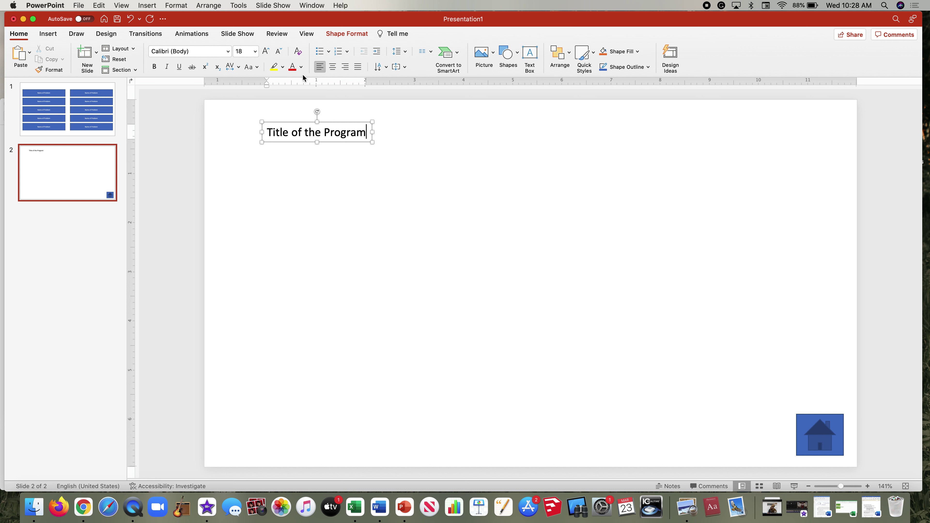
key("super+a")
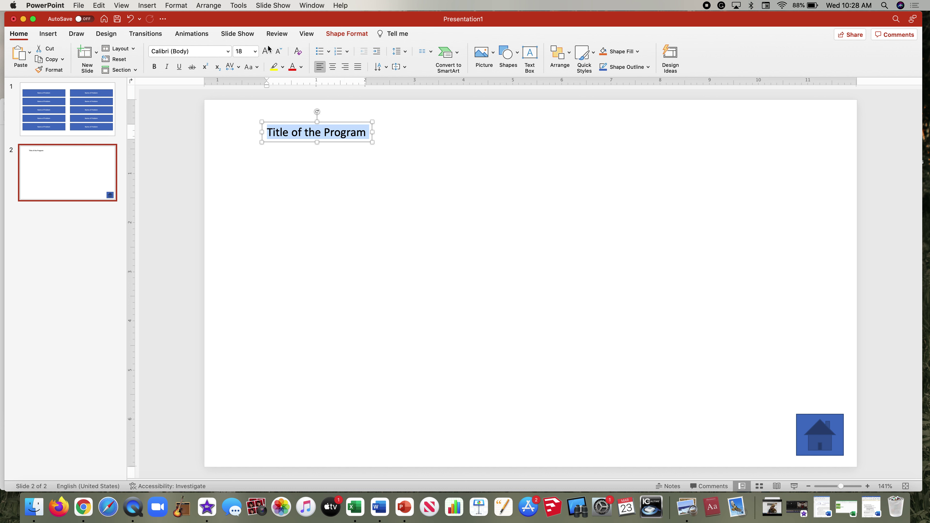
left_click(266, 50)
left_click(266, 50)
left_click(266, 51)
left_click(266, 50)
left_click(266, 50)
left_click(266, 50)
left_click(266, 50)
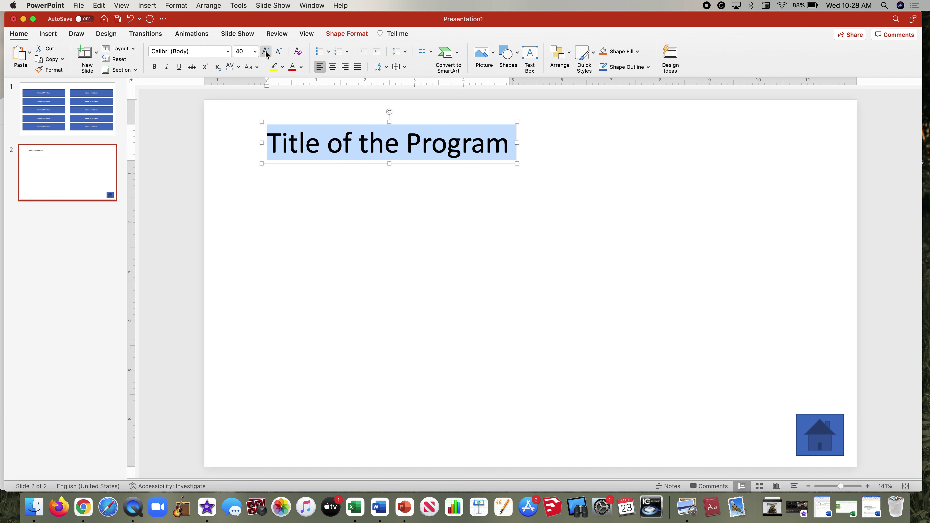
left_click_drag(461, 124, 600, 119)
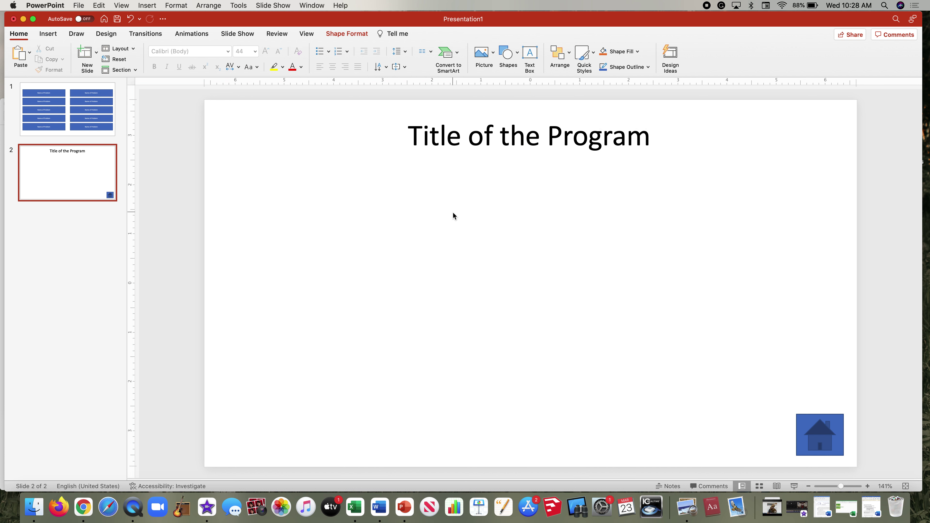
Centre the title and add a bulleted line 'Bullet points of what the program did' on the left.
left_click(453, 214)
left_click(320, 230)
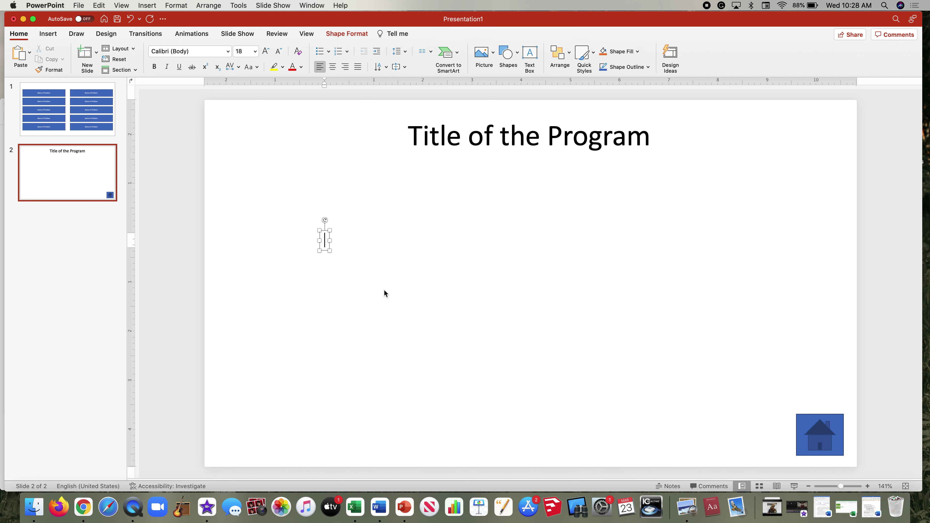
type("BUllet points of what the program did")
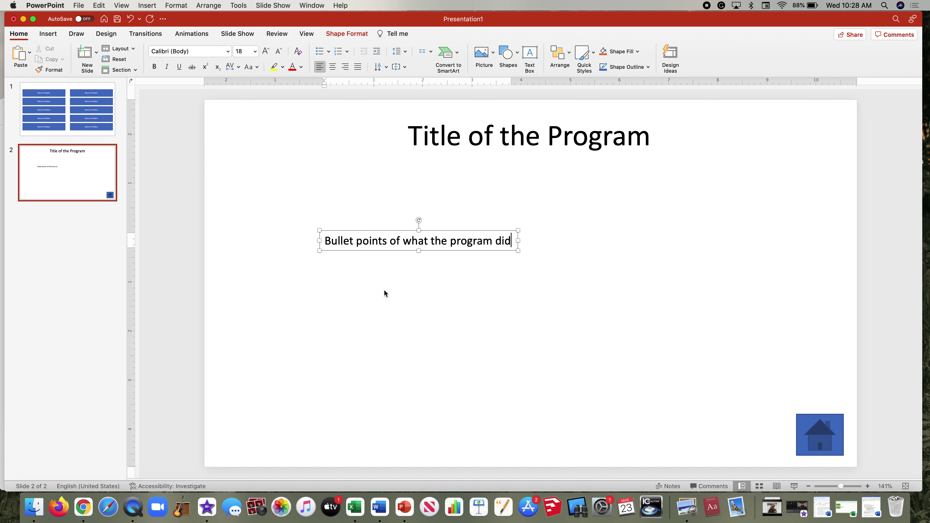
left_click_drag(344, 230, 269, 206)
left_click(251, 218)
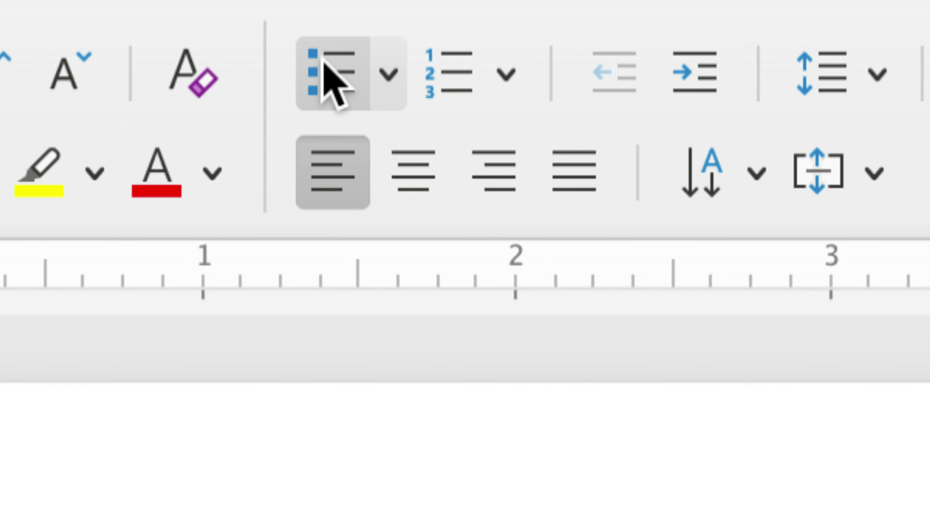
left_click(323, 62)
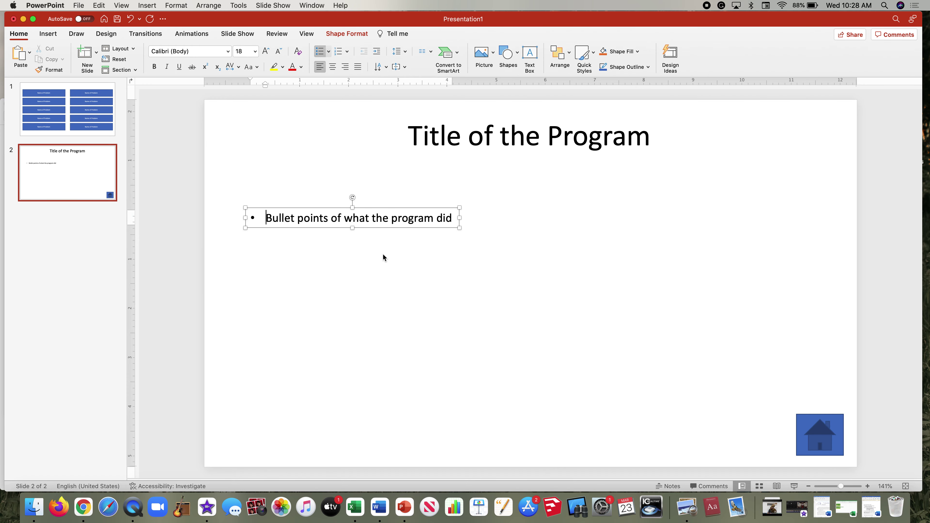
left_click(383, 257)
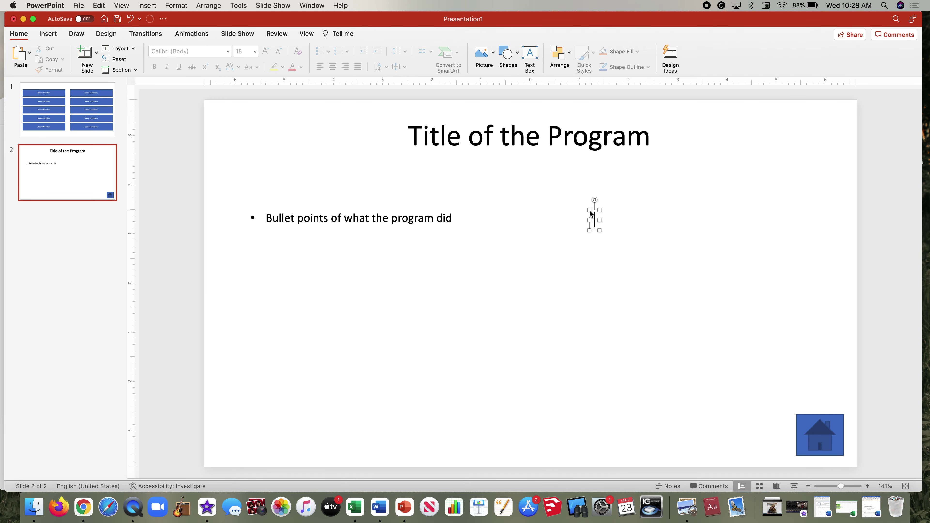
Add a right-side note 'Picture from the internet that shows the problem or program', spell-corrected and wrapped to two lines.
left_click(590, 211)
type("Picture from the interen")
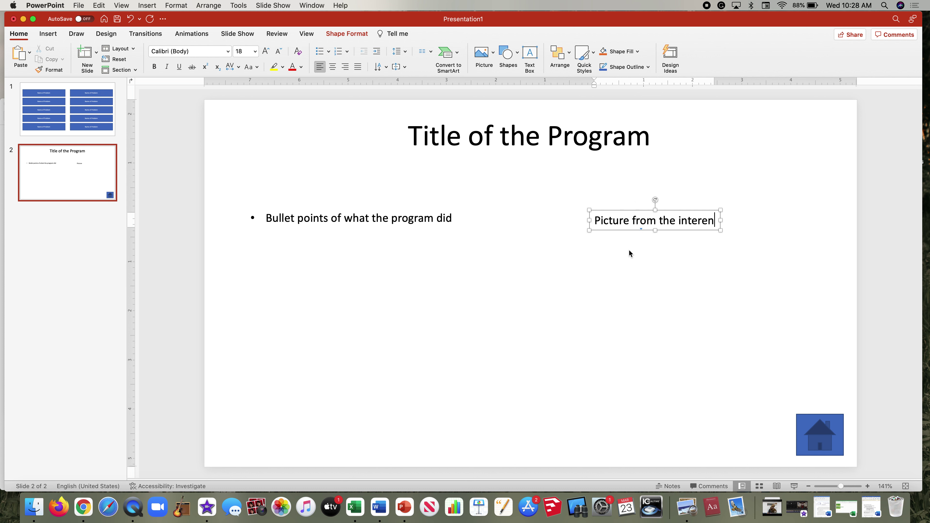
type("et that sh")
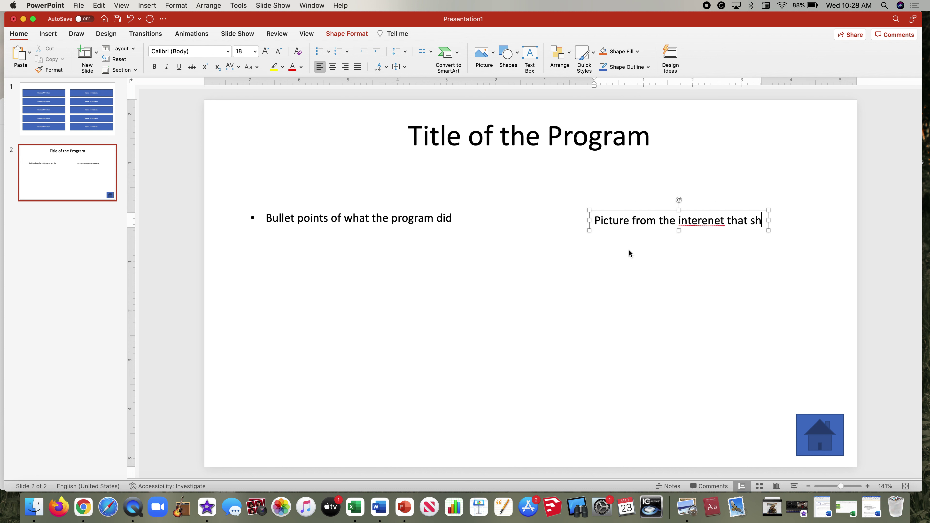
type("ows the")
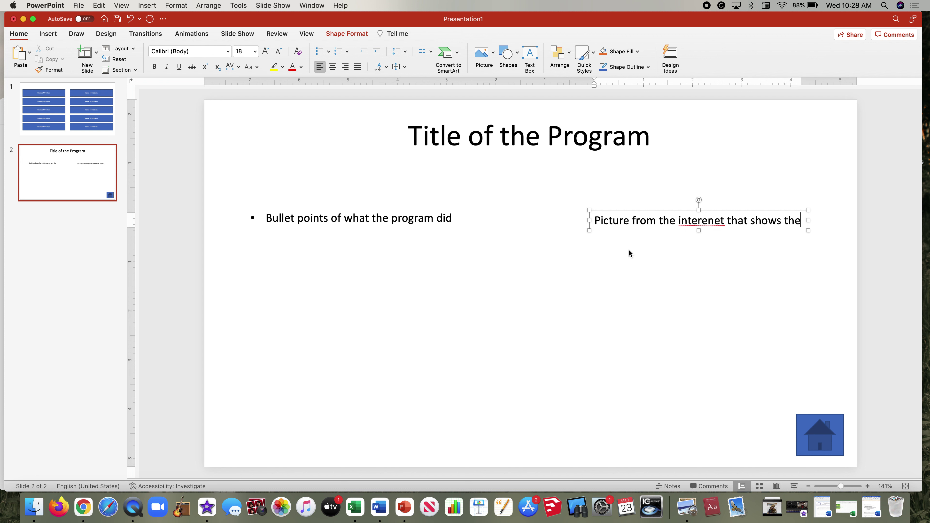
type(" problem or program")
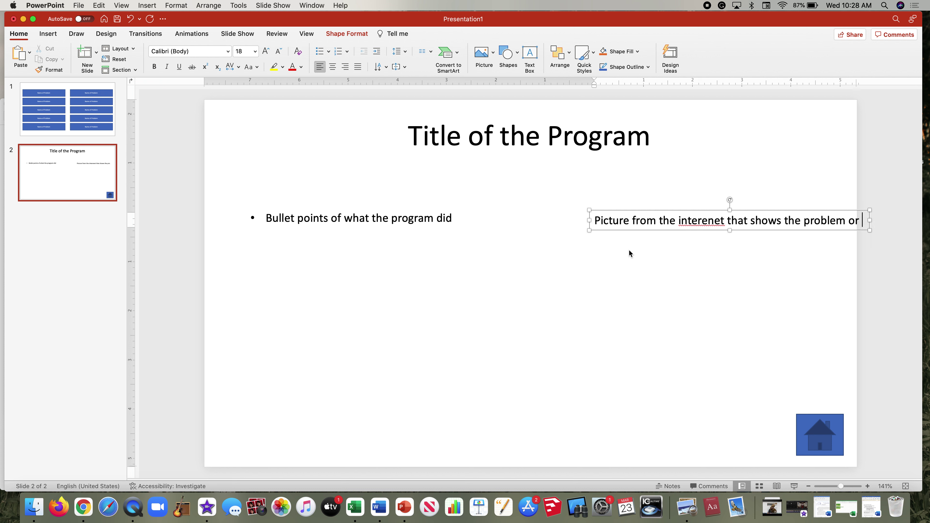
right_click(687, 220)
left_click(740, 224)
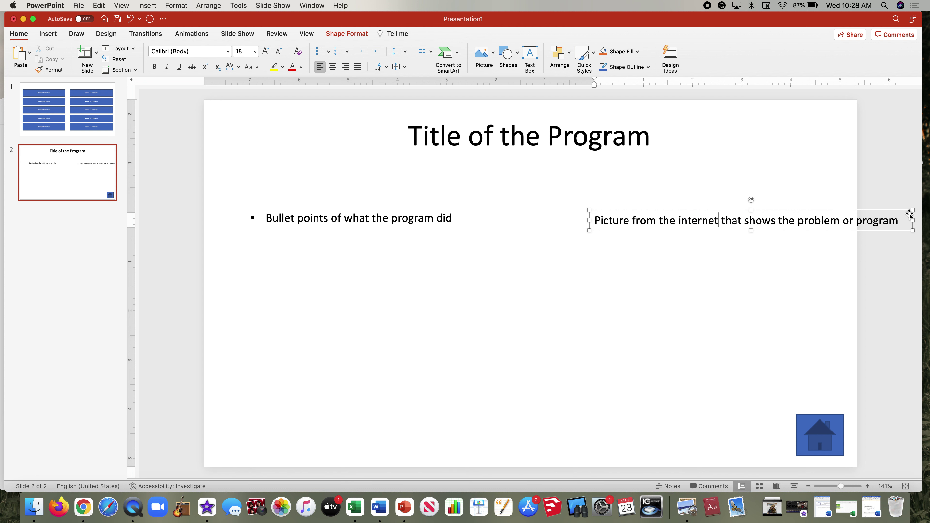
left_click_drag(912, 220, 816, 230)
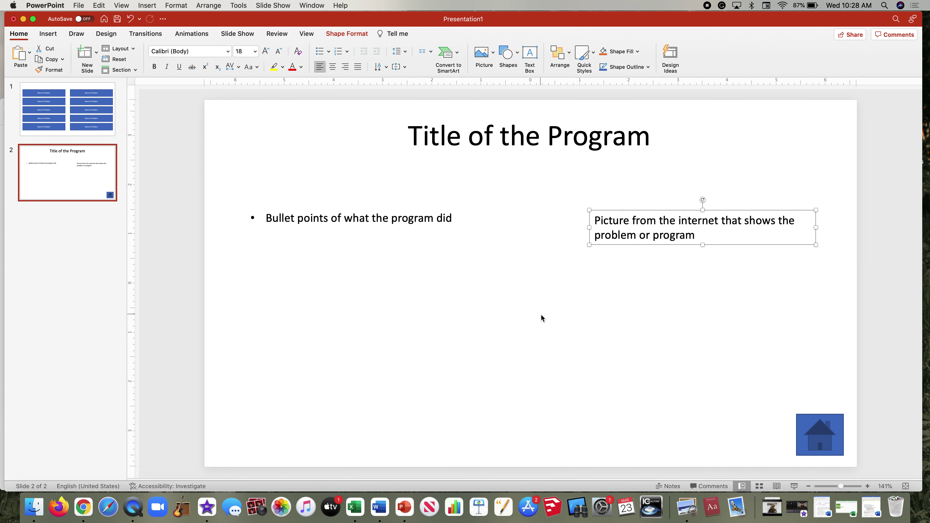
left_click(540, 318)
left_click(77, 171)
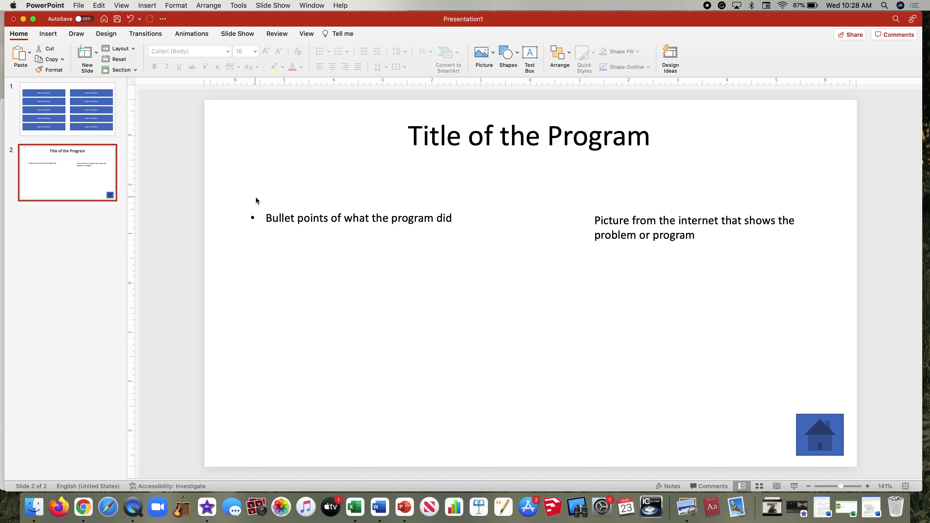
left_click(50, 227)
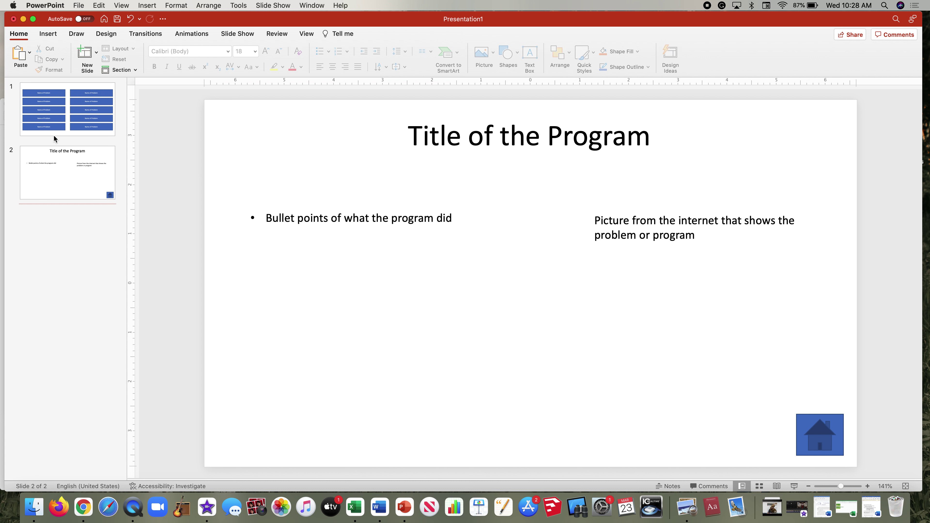
Duplicate slide 2 so the deck grows to 11 slides.
left_click(63, 173)
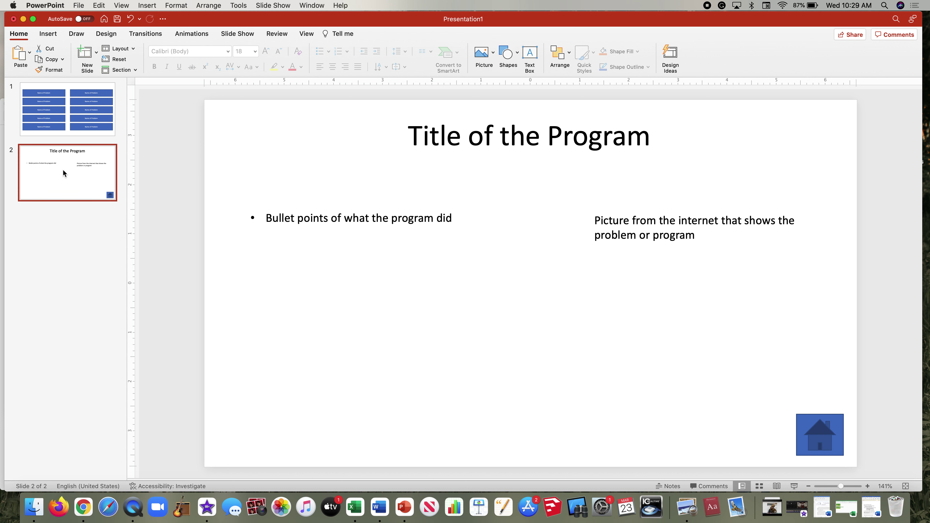
key("super+d")
key("super+d")
key("super+d")
key("super+d")
key("super+d")
key("super+d")
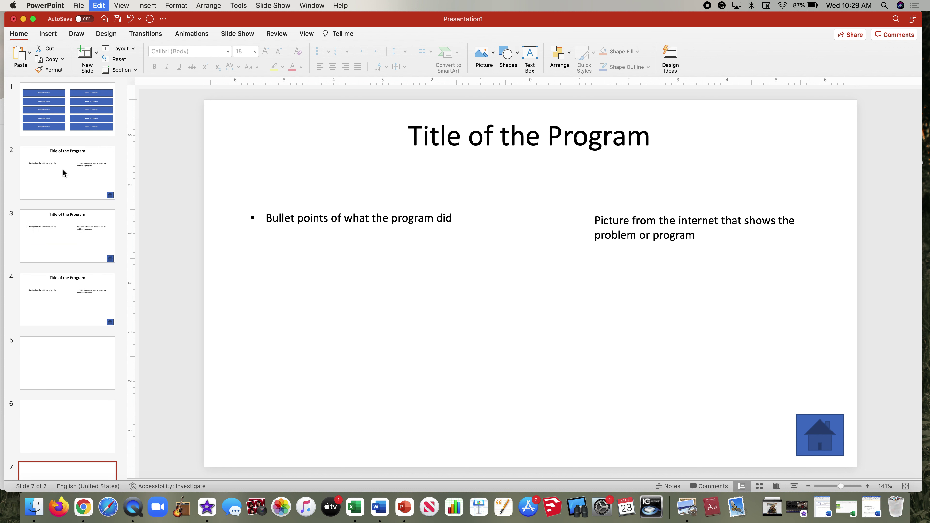
key("super+d")
key("super+d")
key("super+d")
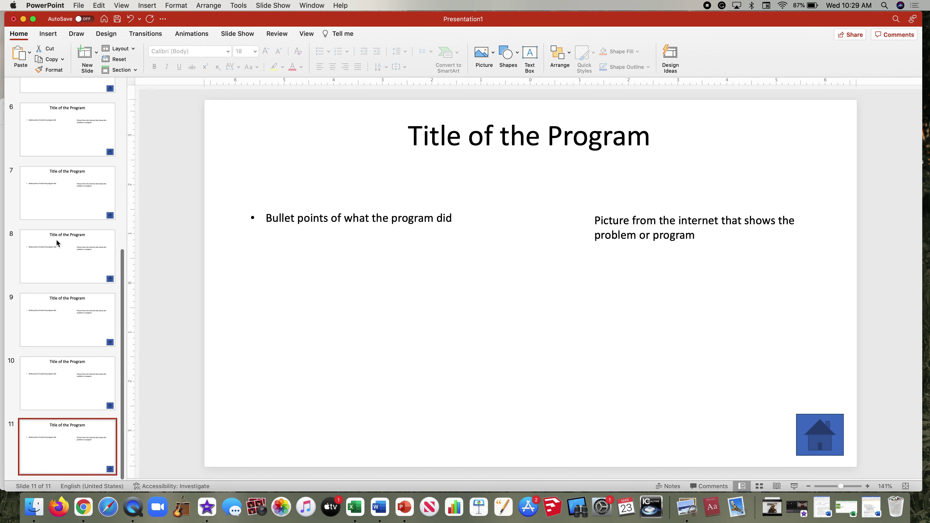
Step through the thumbnails to slide 5 and select its title placeholder.
scroll(56, 242, "up", 10)
left_click(65, 128)
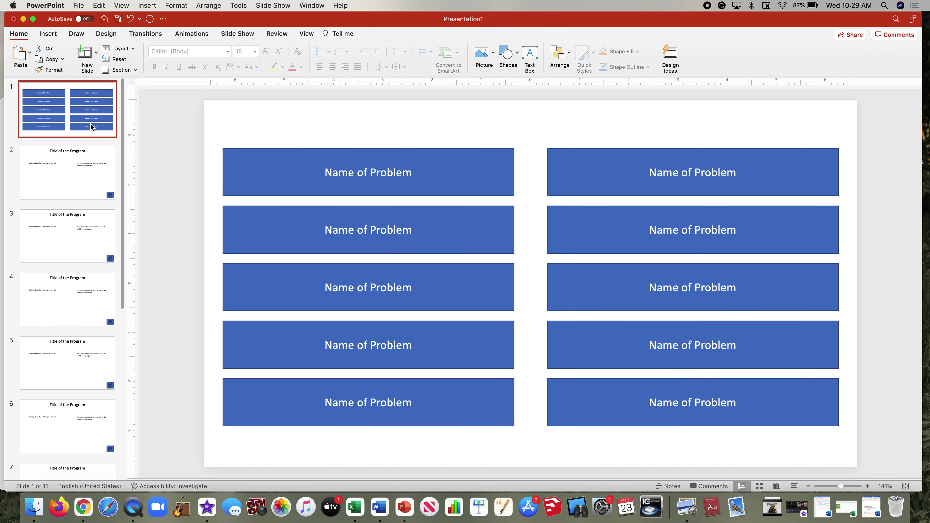
left_click(76, 189)
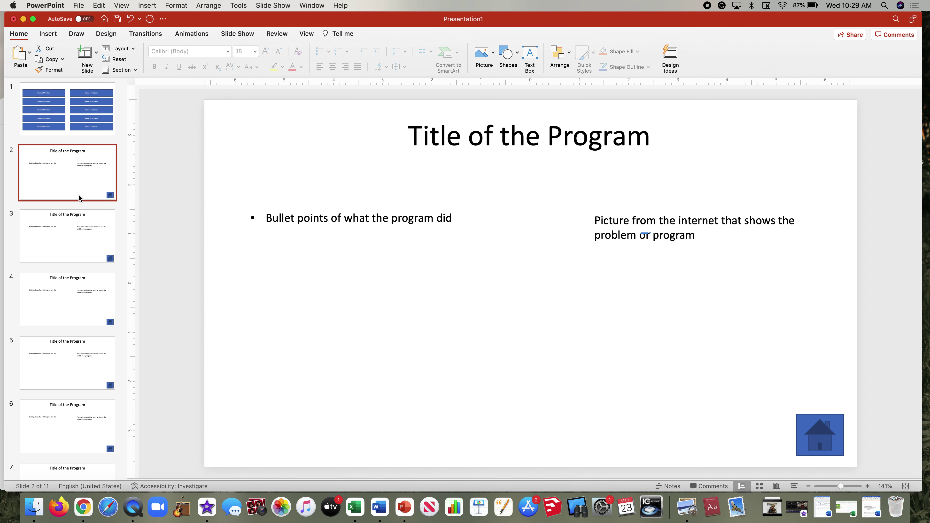
left_click(83, 244)
left_click(81, 306)
left_click(84, 361)
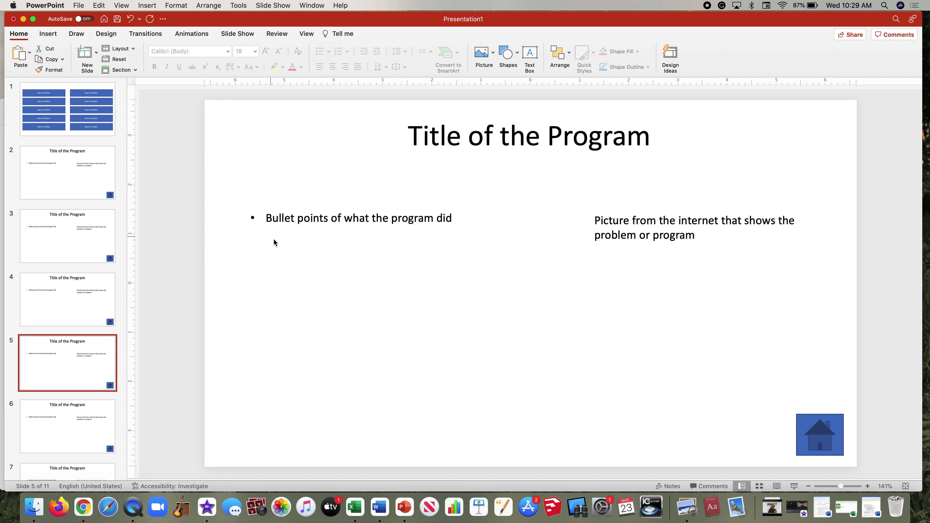
left_click(474, 145)
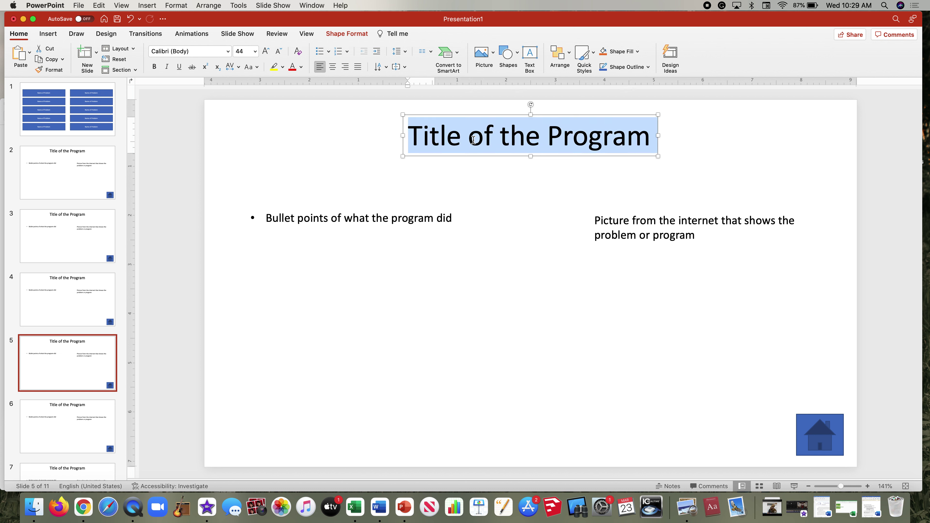
Retitle slide 5 'Works Progress Administration', centre it, and return to the menu slide.
type("Works Progress")
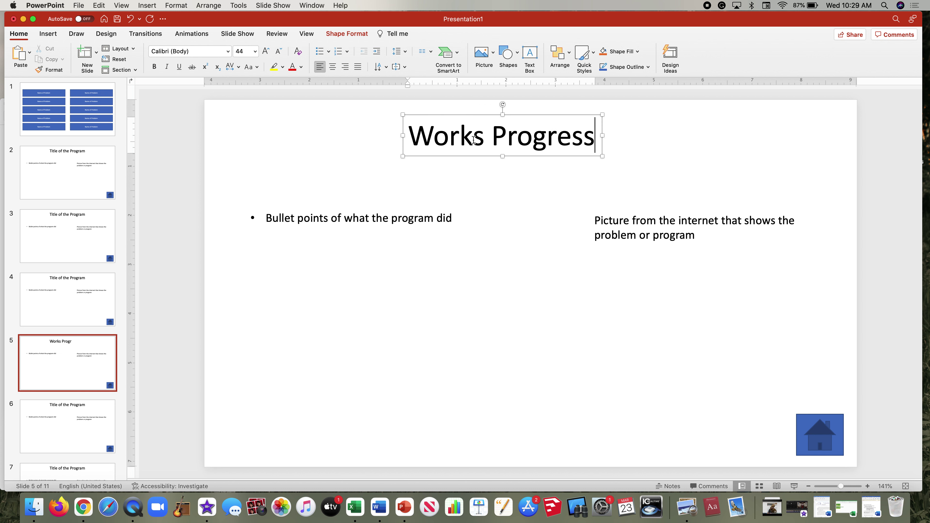
type(" Administration")
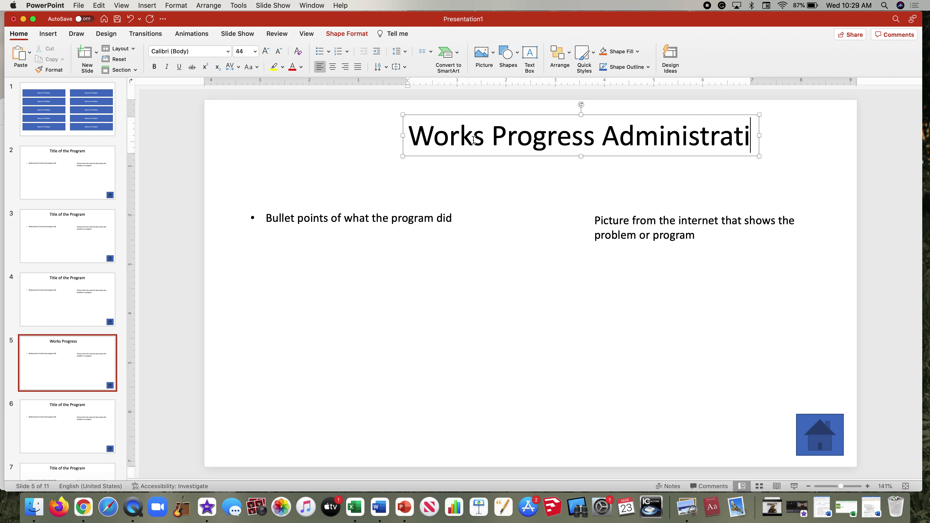
left_click(485, 158)
left_click_drag(485, 158, 419, 162)
left_click(373, 219)
triple_click(373, 220)
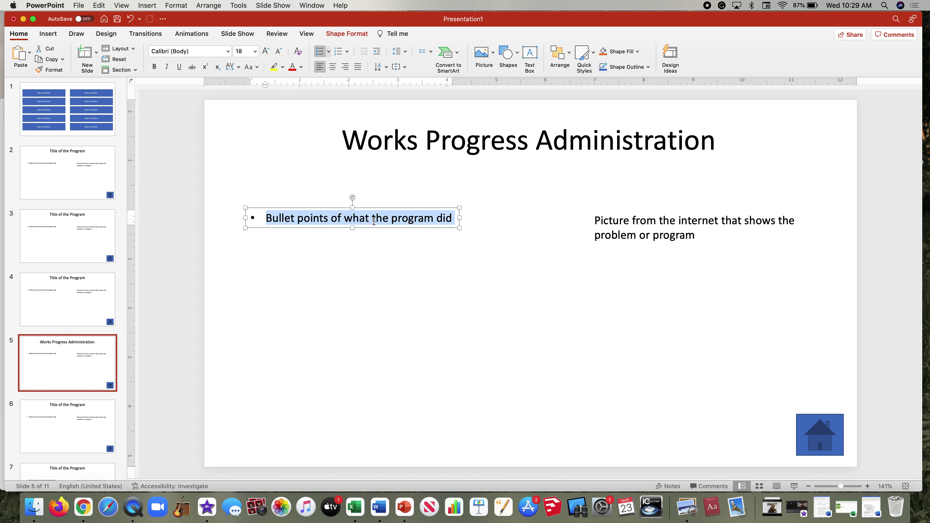
left_click(634, 340)
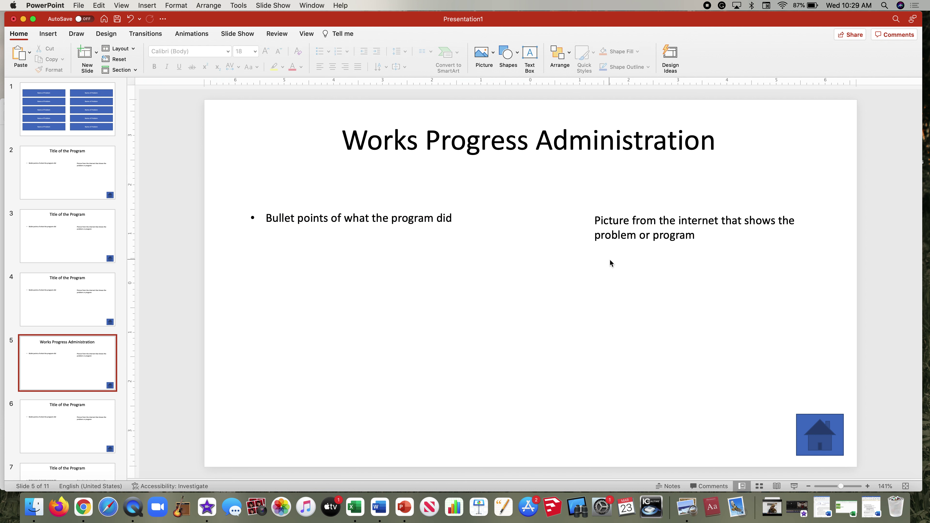
left_click(83, 113)
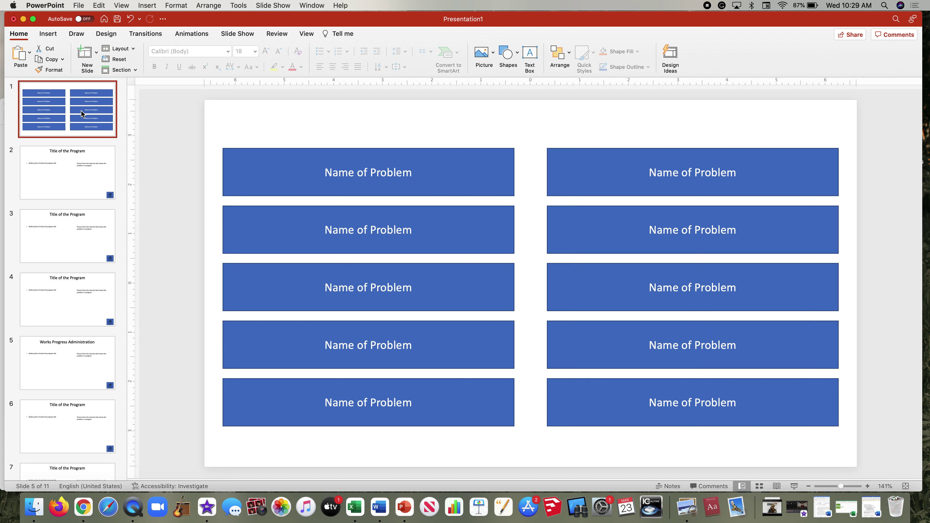
Type 'The Great Depression' above the boxes, enlarge it to 32 pt, and centre it.
left_click(317, 117)
type("The")
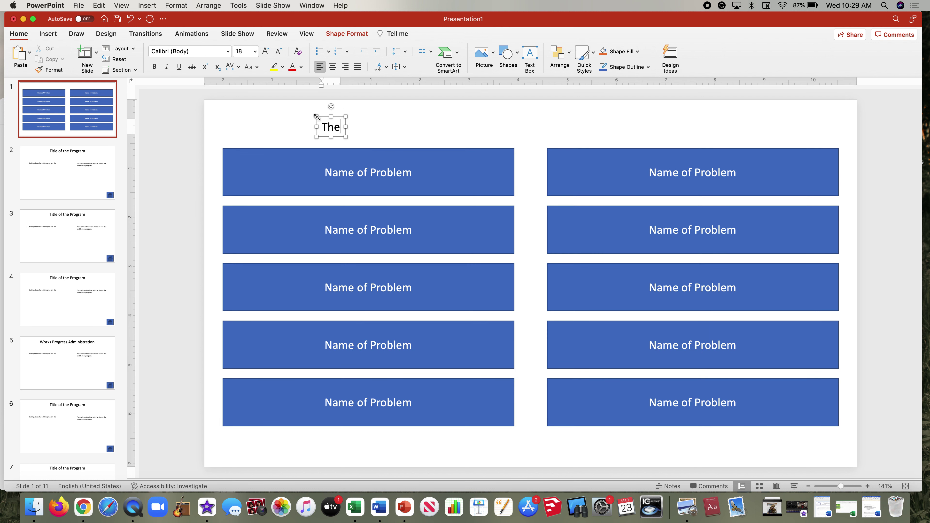
type(" Great Depression")
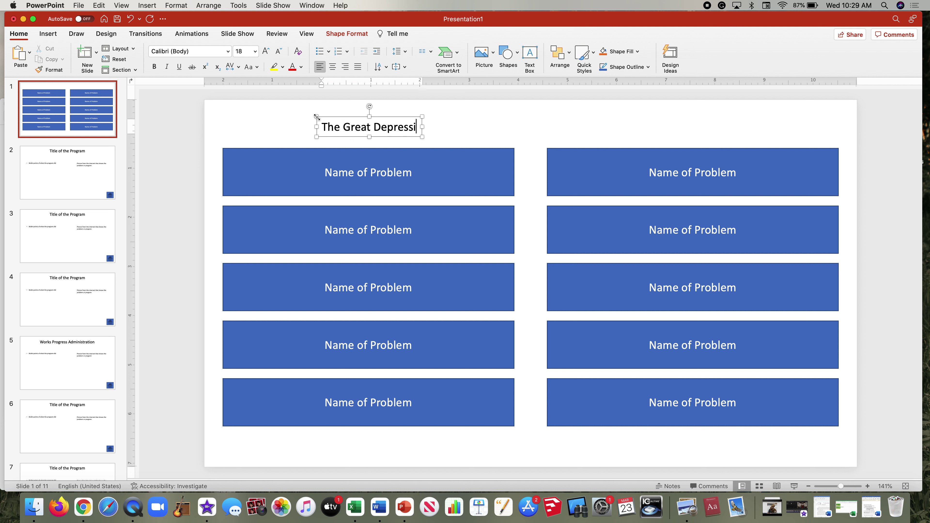
key("super+a")
left_click(266, 50)
left_click(264, 50)
left_click(265, 50)
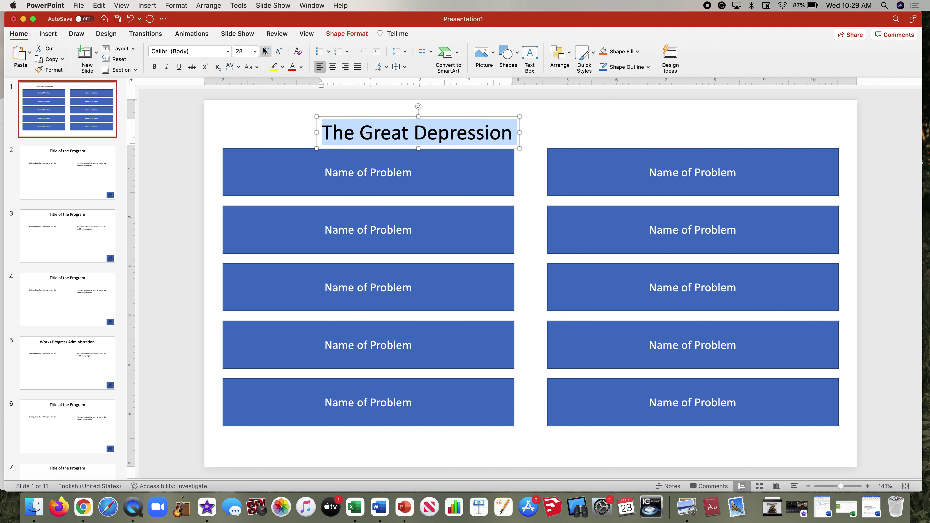
left_click_drag(484, 112, 594, 112)
left_click(437, 163)
left_click(350, 168)
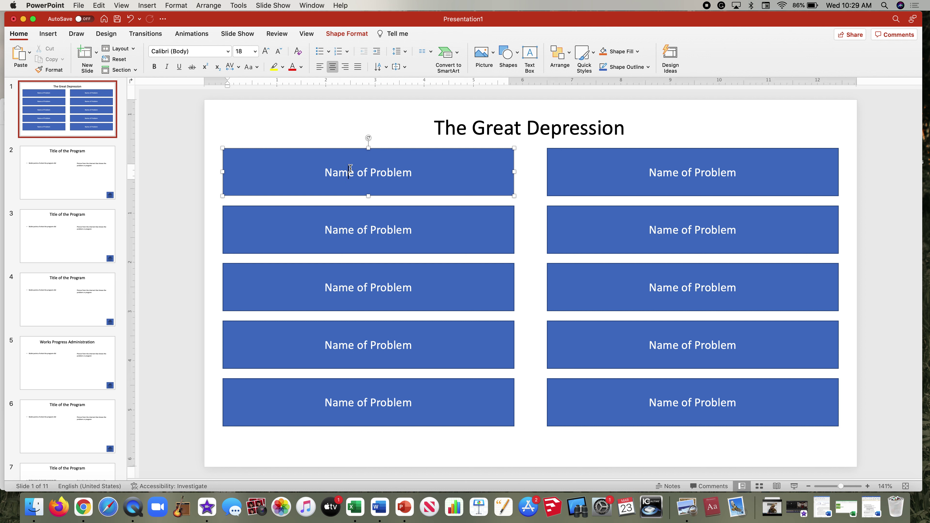
Replace the first box's 'Name of Problem' label with 'Banks are Unreliable', fixing typos.
triple_click(350, 169)
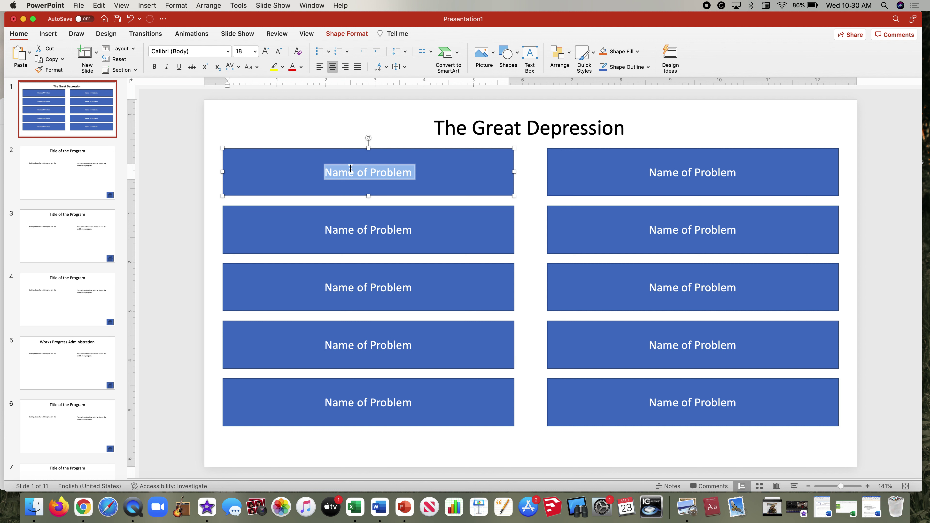
type("Banks are un")
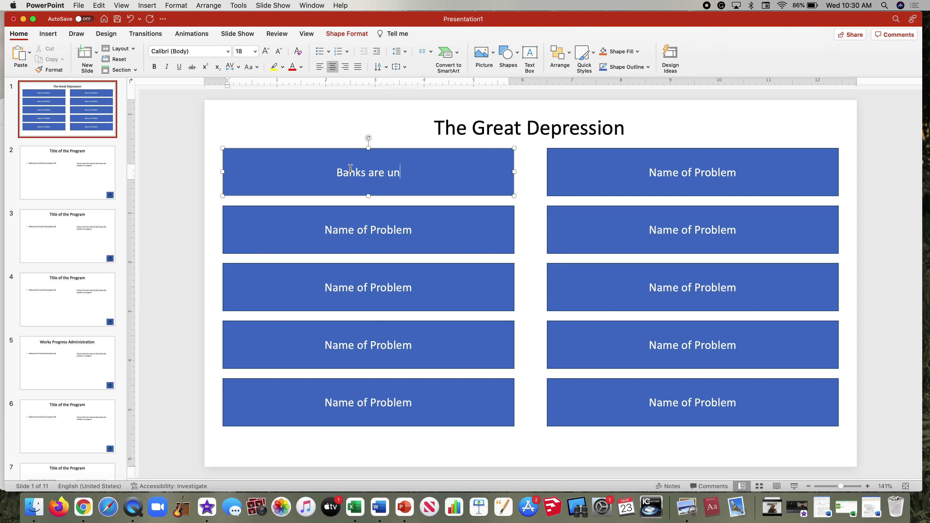
type("reliable")
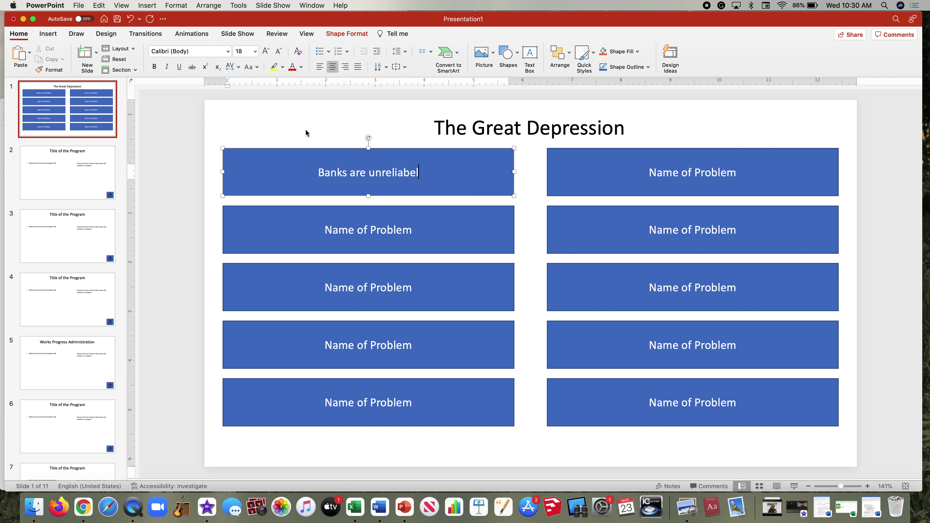
key("BackSpace")
key("BackSpace")
type("le")
left_click(368, 172)
key("BackSpace")
type("U")
Undo an accidental move of the second box and select the 'Banks are Unreliable' box.
left_click_drag(413, 206, 396, 198)
key("super+z")
left_click(317, 153)
right_click(317, 153)
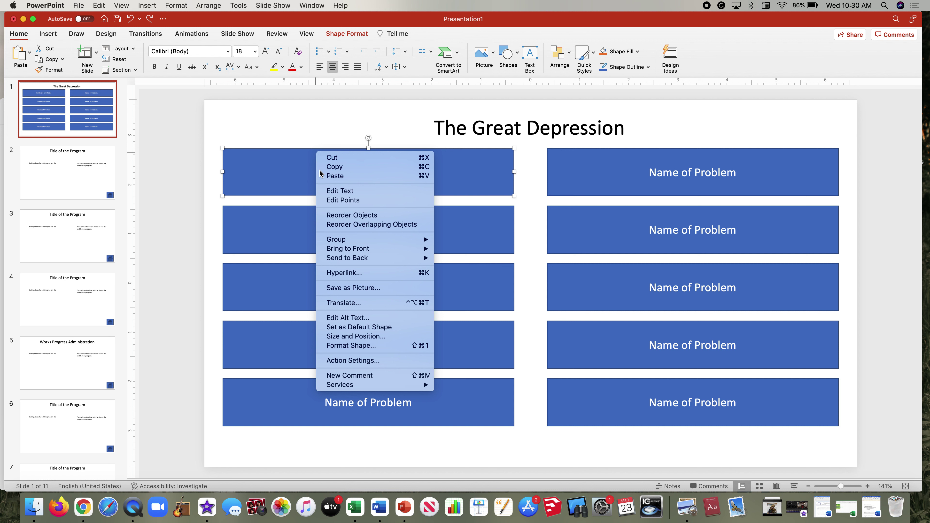
Set the 'Banks are Unreliable' box's on-click action to hyperlink to '2. Slide 2'.
left_click(364, 361)
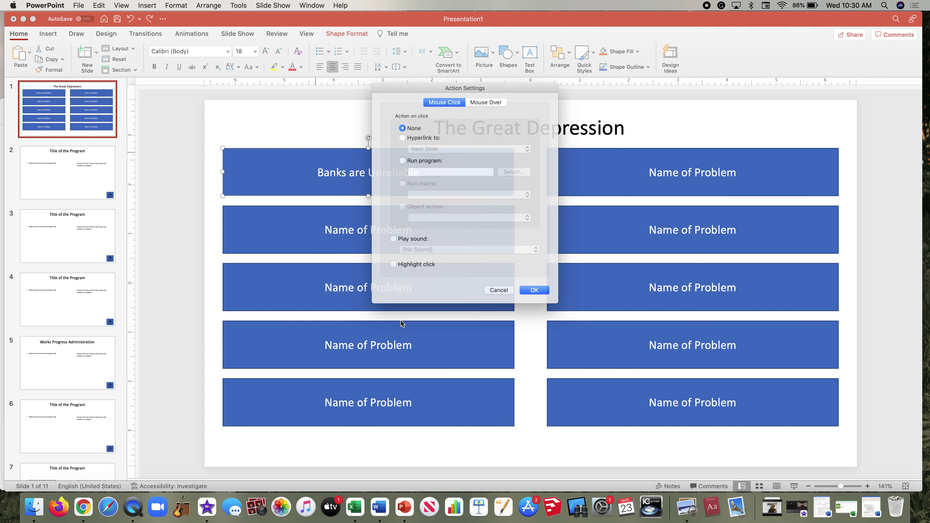
left_click(409, 135)
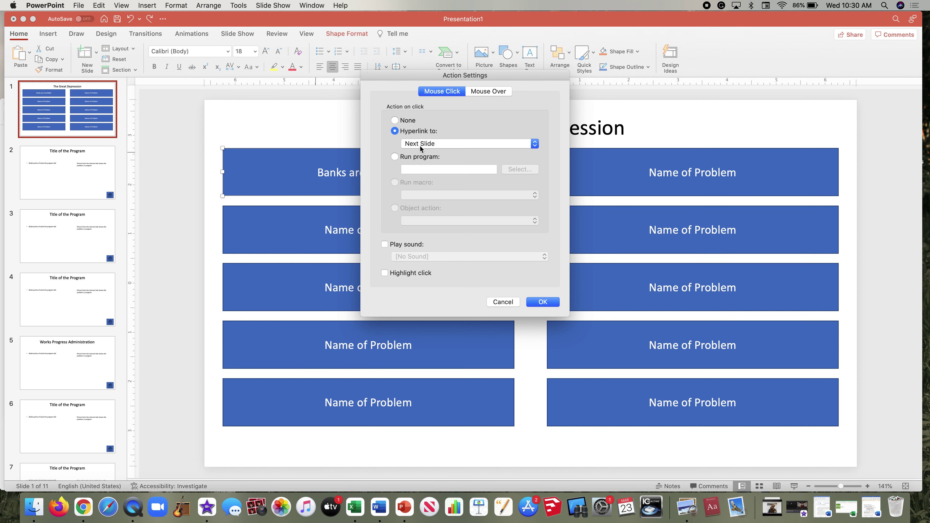
left_click(421, 144)
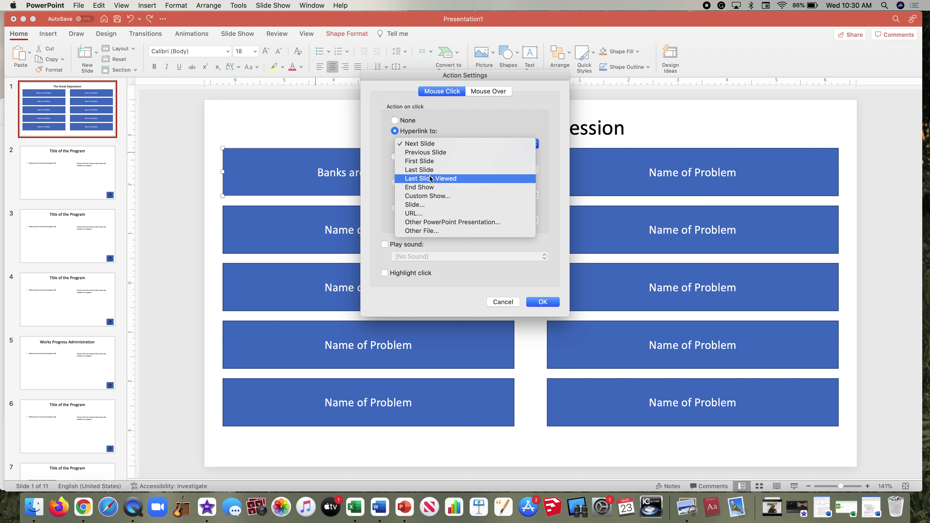
left_click(430, 207)
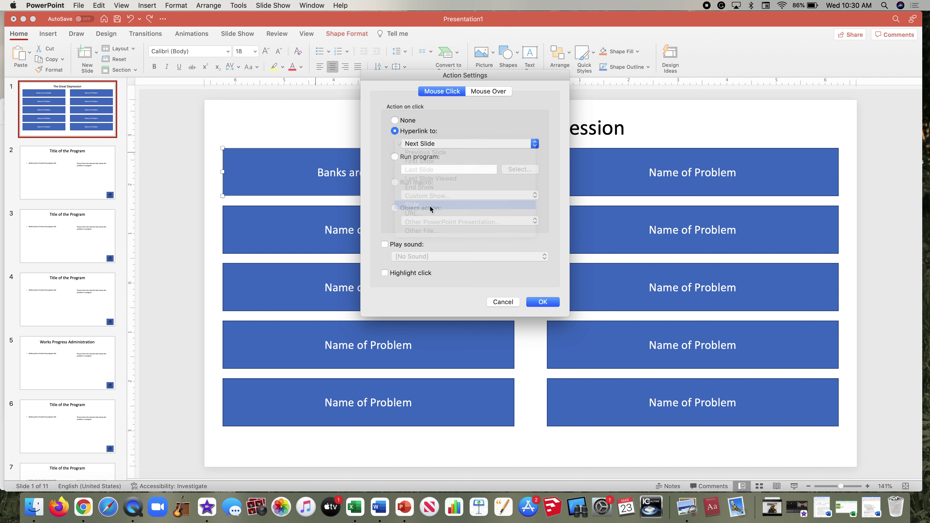
left_click(433, 148)
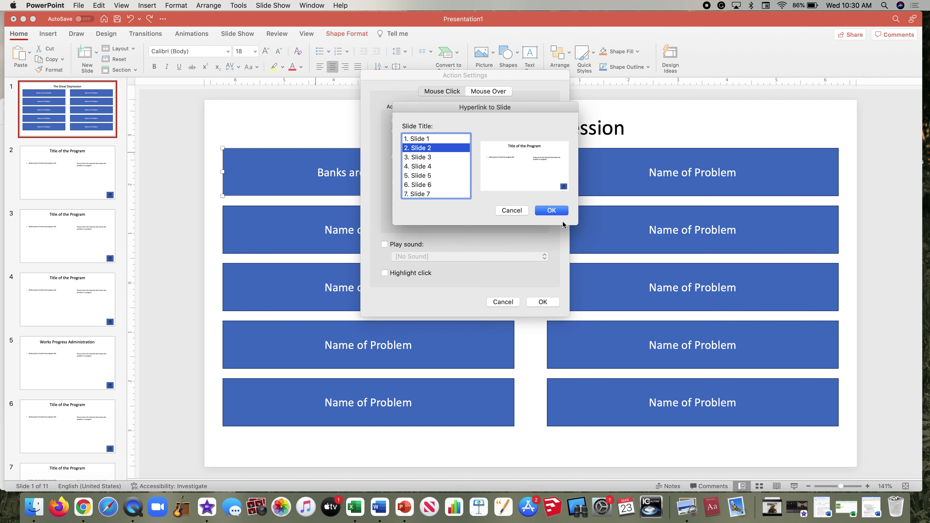
left_click(551, 210)
left_click(543, 302)
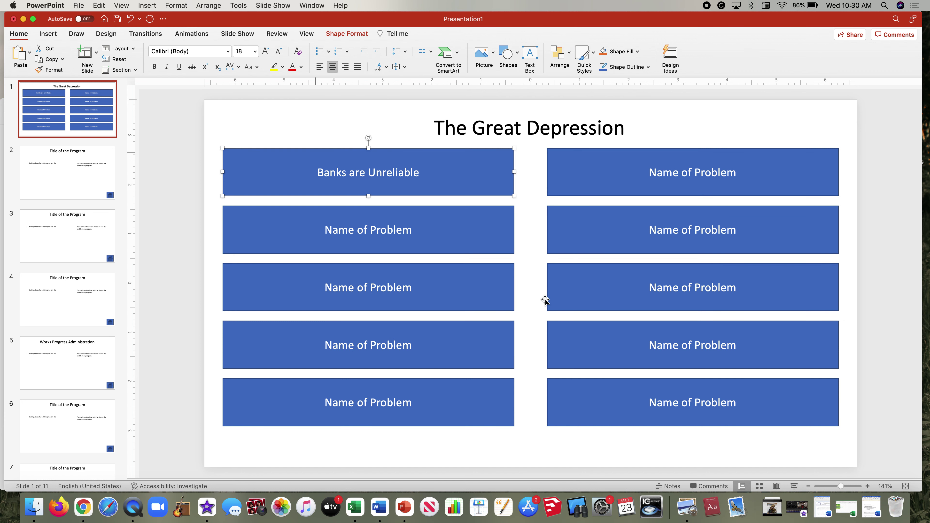
Retitle slide 2 as 'Bank' and slide 3 as 'WPA'.
left_click(73, 168)
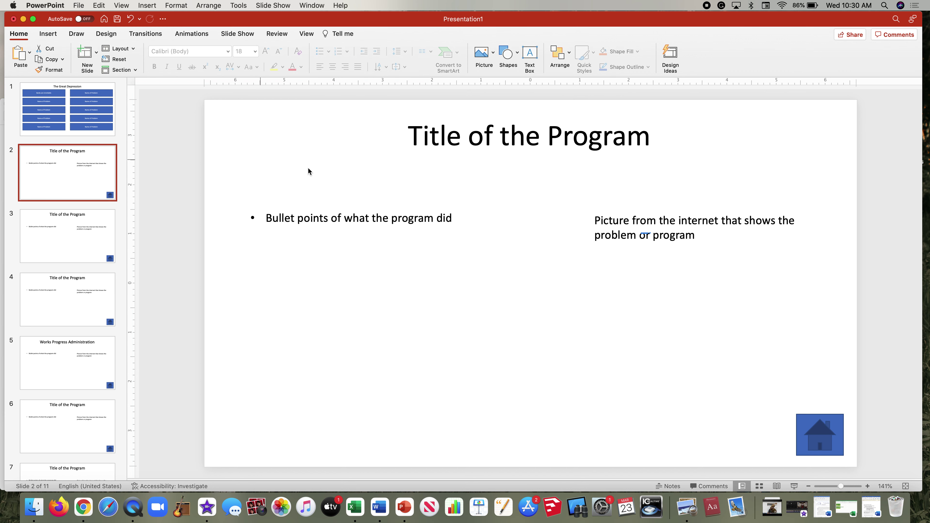
left_click(449, 136)
triple_click(442, 134)
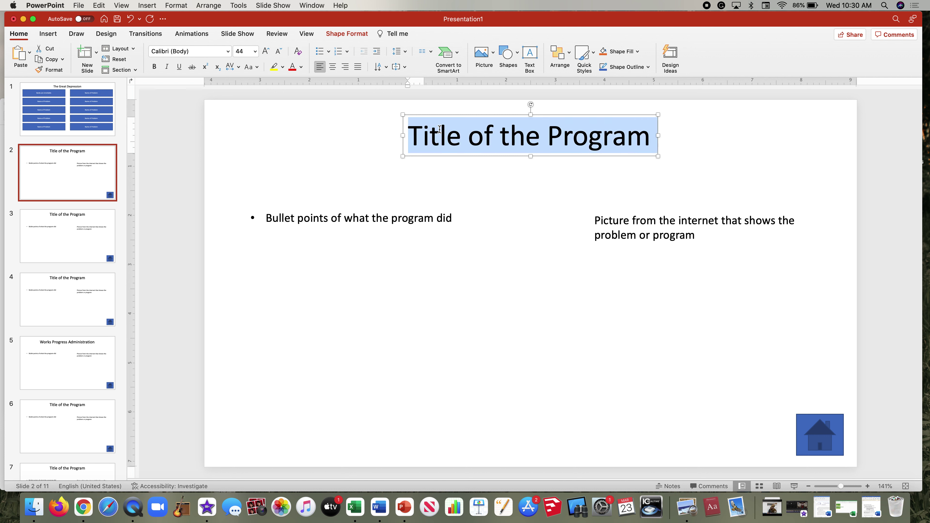
type("Bank")
left_click(87, 237)
left_click(480, 139)
triple_click(481, 140)
type("WPA")
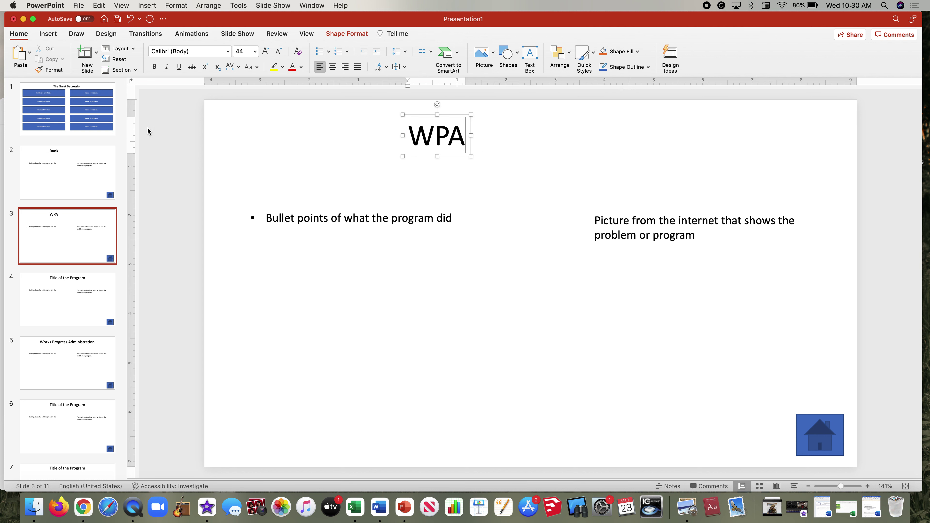
On the menu slide, relabel the second left-column box from 'Name of Problem' to 'WPA'.
left_click(71, 120)
left_click(415, 238)
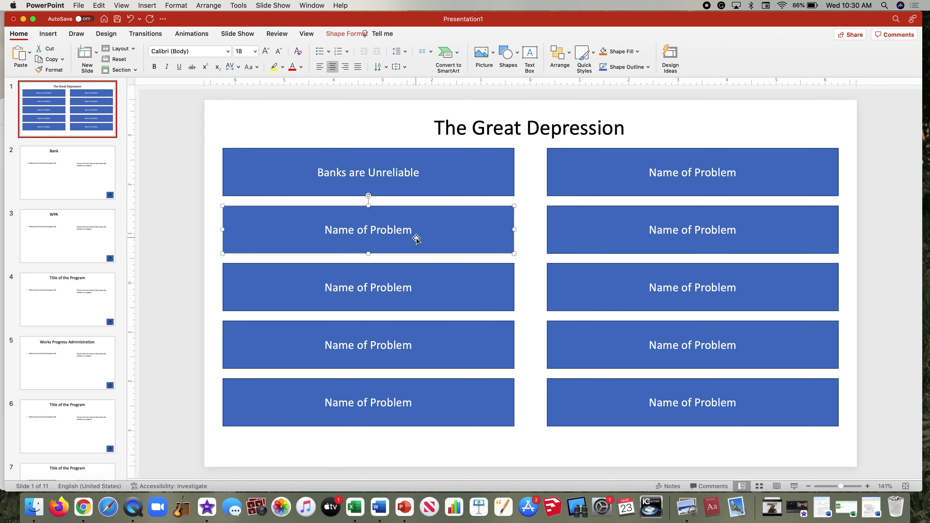
left_click(380, 236)
triple_click(378, 234)
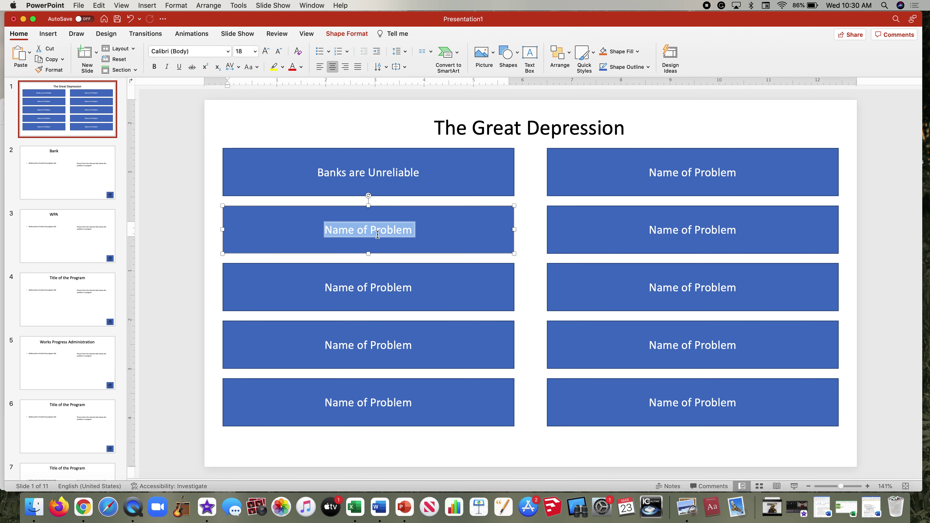
type("WPA")
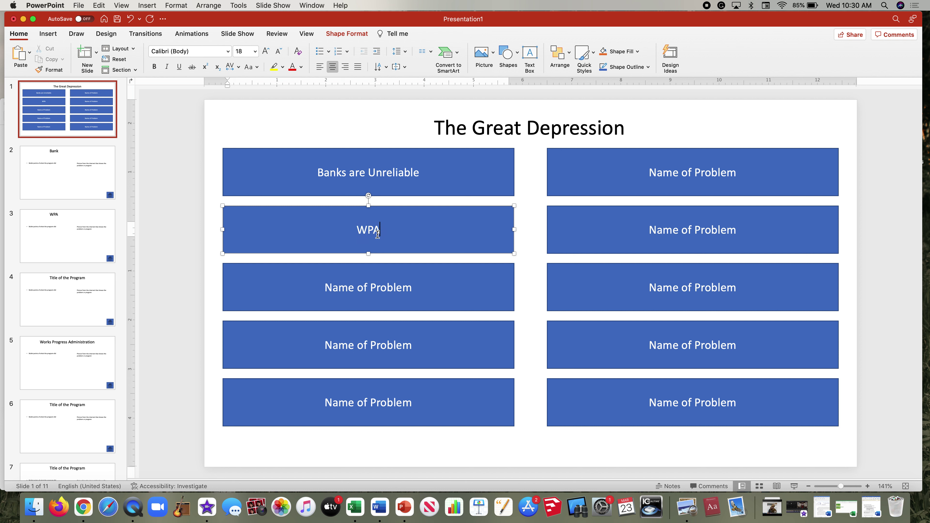
left_click(203, 220)
left_click(266, 223)
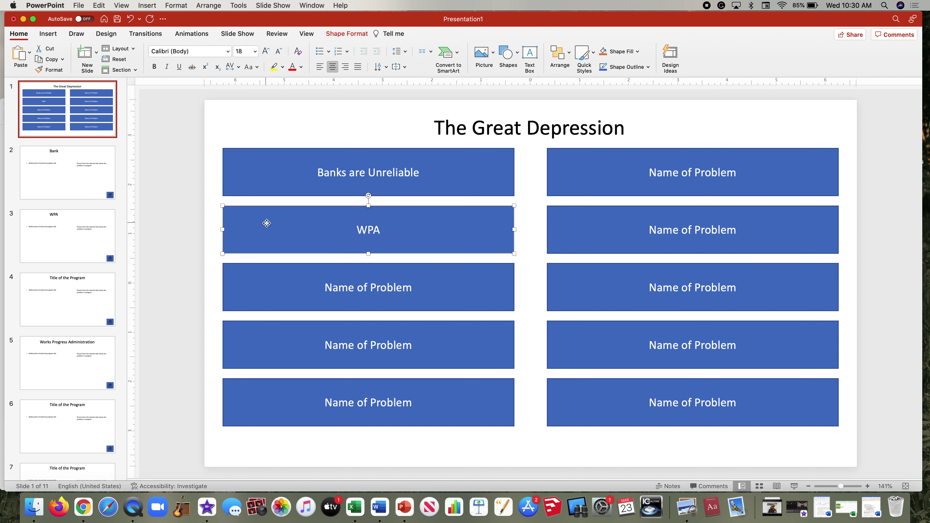
Hyperlink the WPA box to slide 3 through Action Settings.
right_click(266, 225)
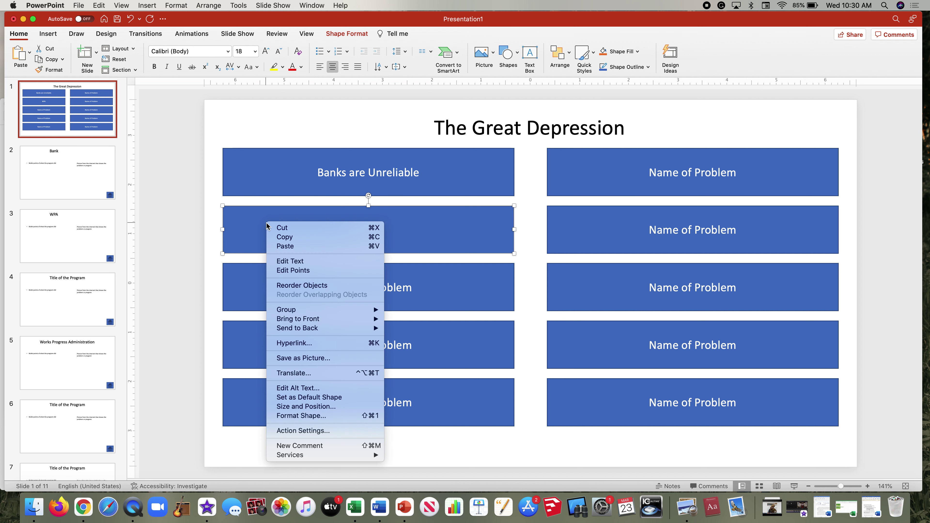
left_click(315, 432)
left_click(417, 131)
left_click(419, 144)
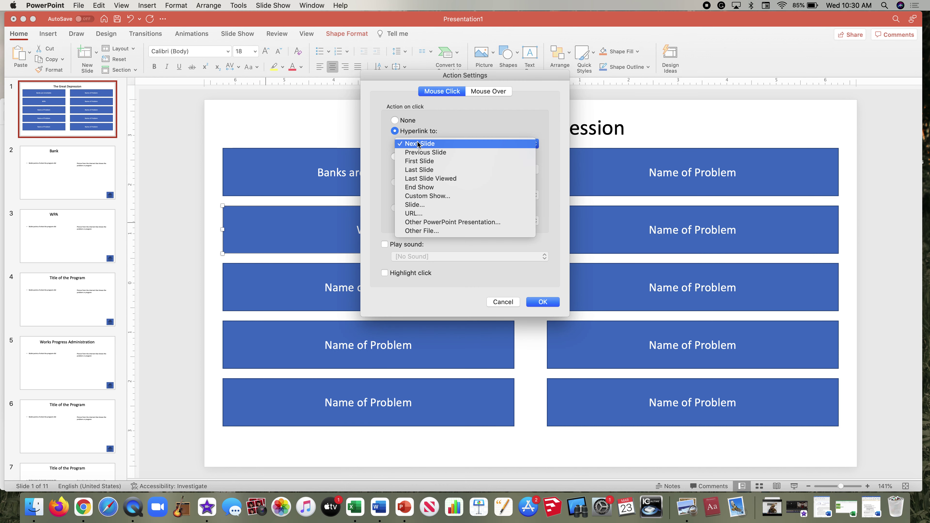
left_click(433, 205)
double_click(431, 157)
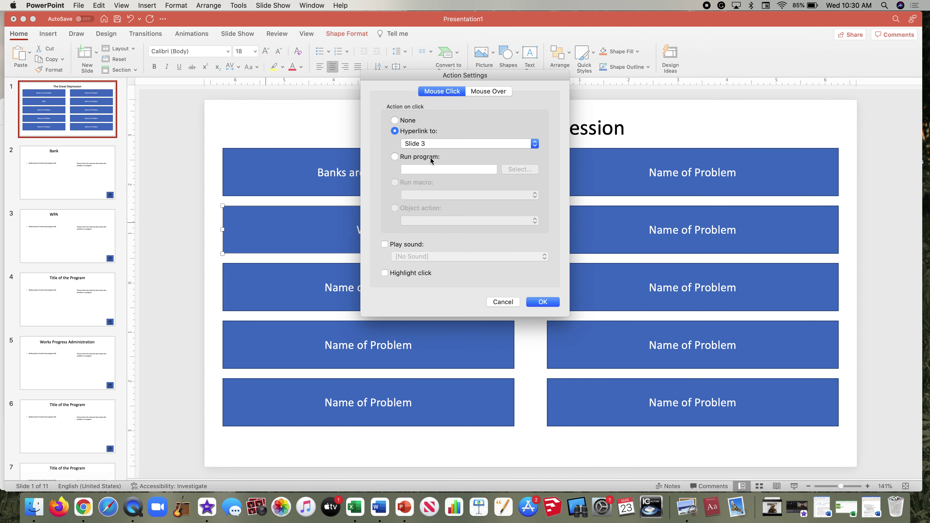
left_click(543, 302)
Hyperlink the third left-column box to slide 4.
left_click(475, 282)
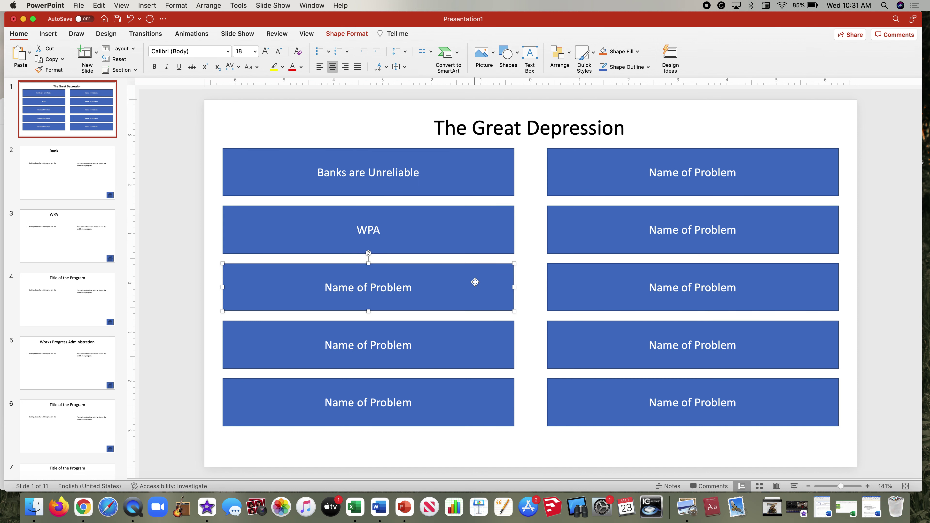
right_click(475, 282)
left_click(514, 459)
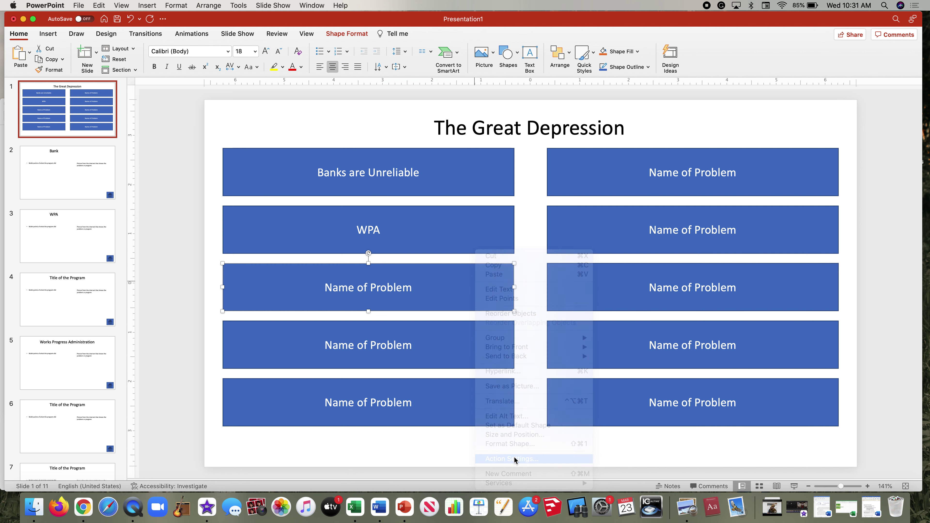
left_click(407, 132)
left_click(412, 144)
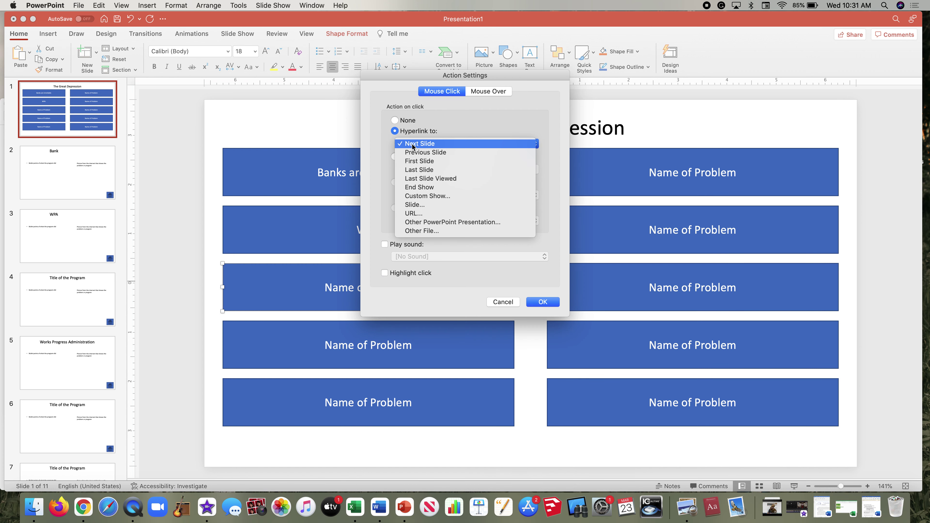
left_click(427, 205)
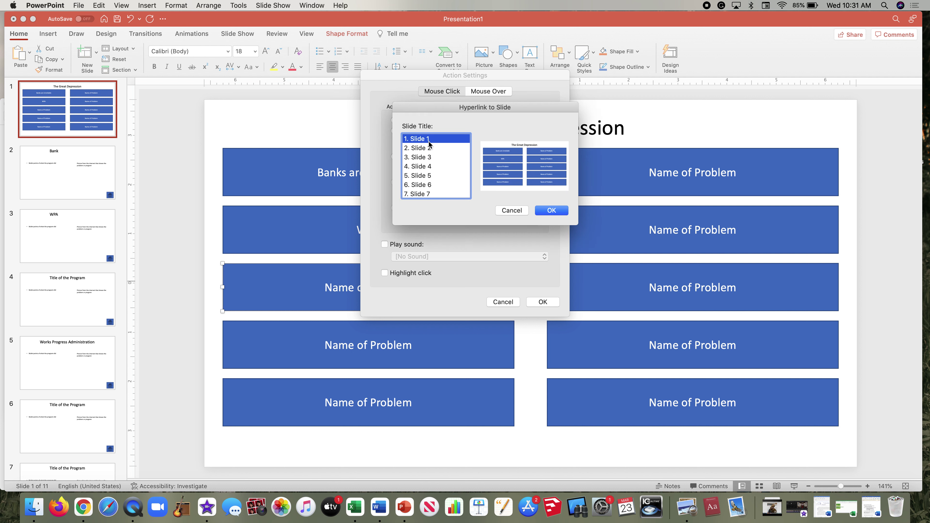
double_click(431, 167)
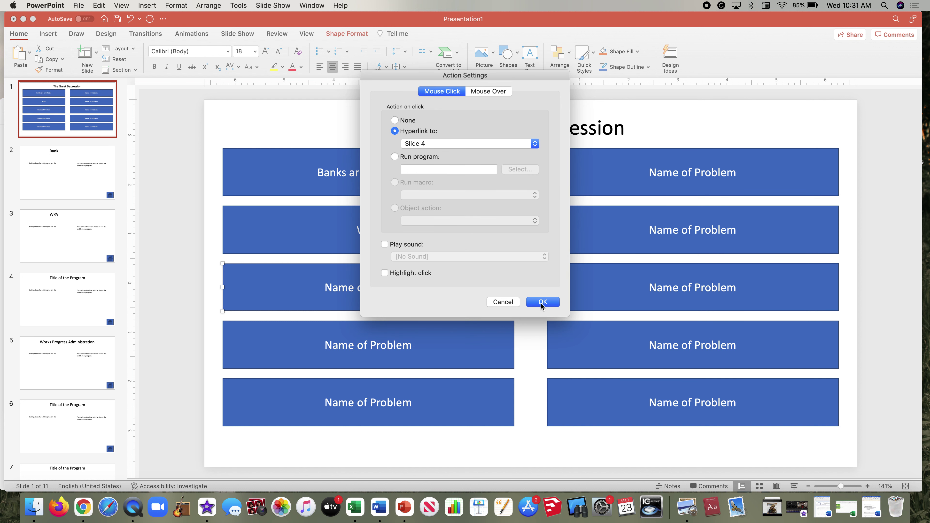
left_click(542, 301)
Hyperlink the fourth left-column box to slide 5.
left_click(411, 342)
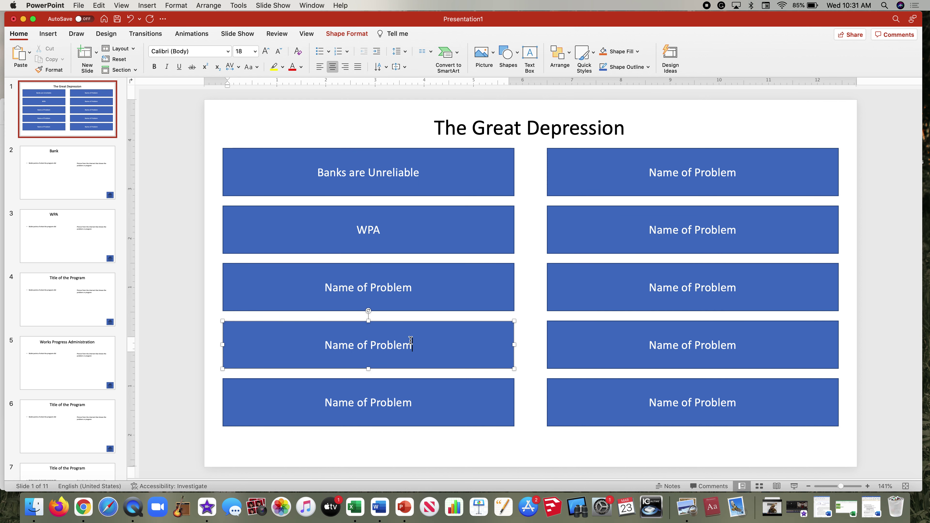
right_click(440, 332)
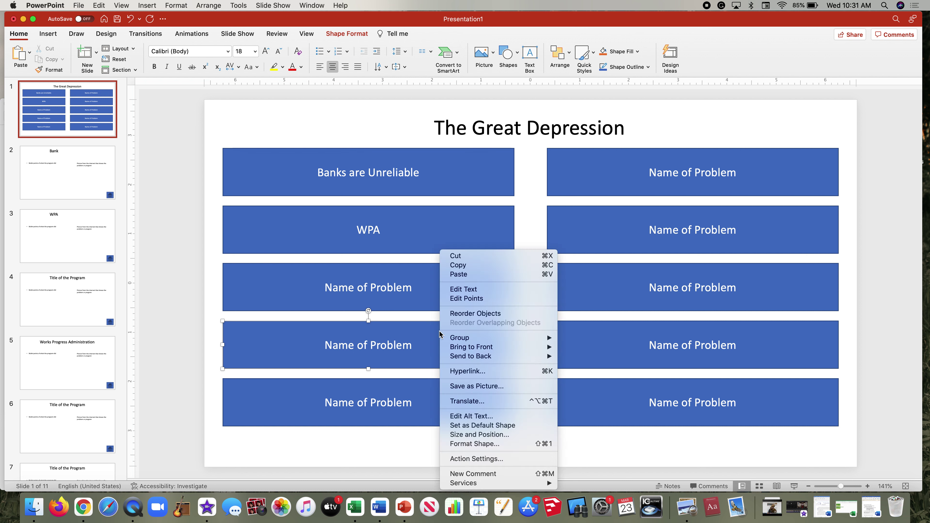
left_click(486, 459)
left_click(405, 132)
left_click(421, 146)
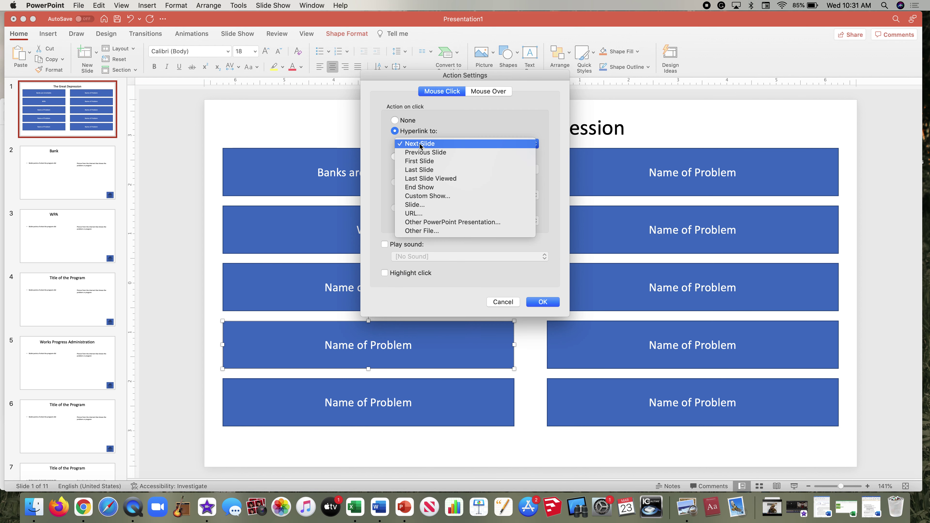
left_click(420, 206)
left_click(422, 176)
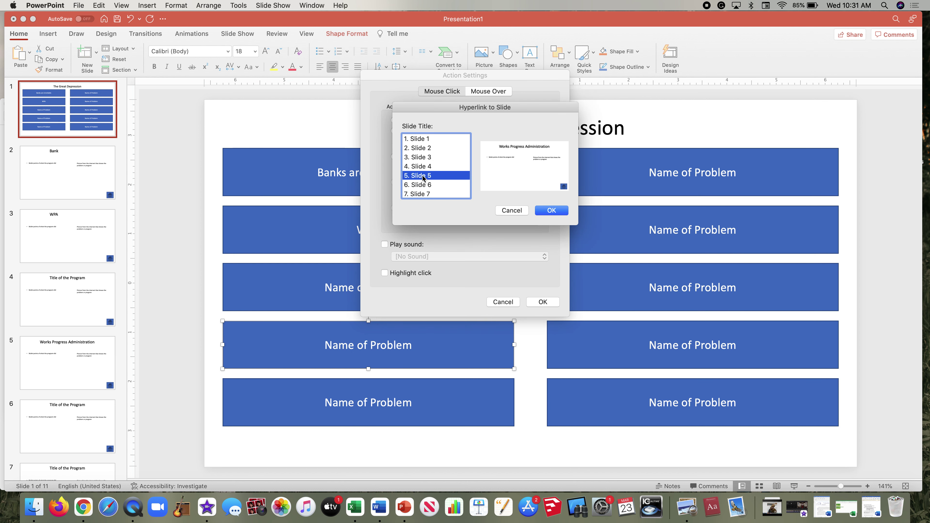
key("Return")
key("Return")
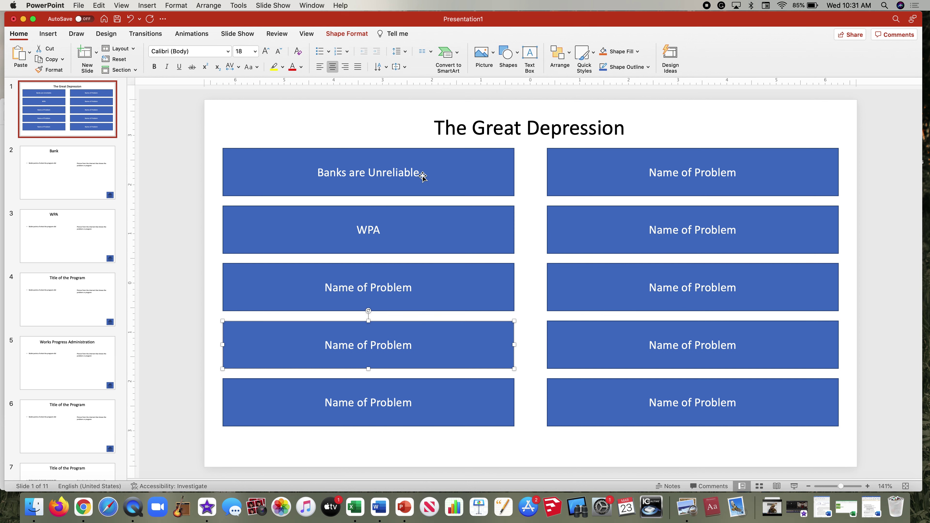
left_click(307, 175)
Select the linked boxes in turn to check them, then deselect everything on the menu slide.
left_click(284, 242)
left_click(291, 295)
left_click(284, 215)
left_click(290, 167)
left_click(295, 229)
left_click(305, 285)
left_click(210, 242)
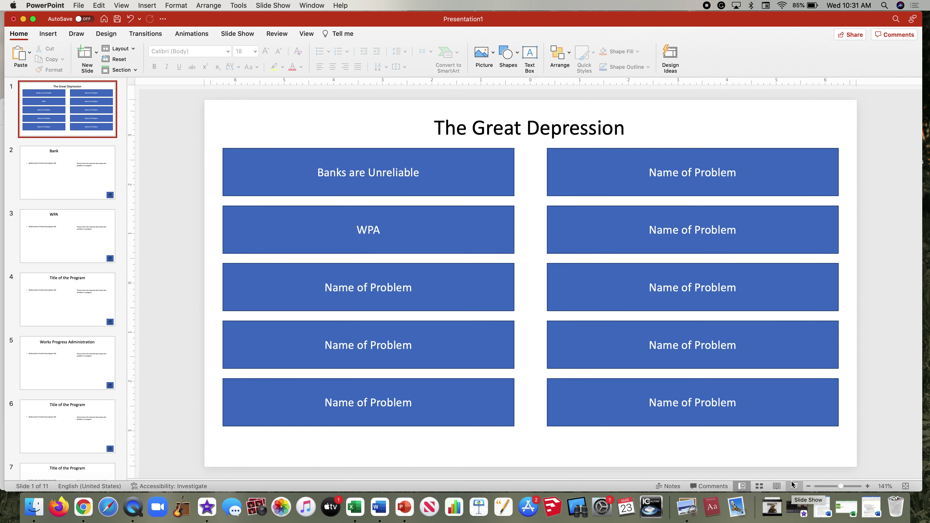
left_click(792, 485)
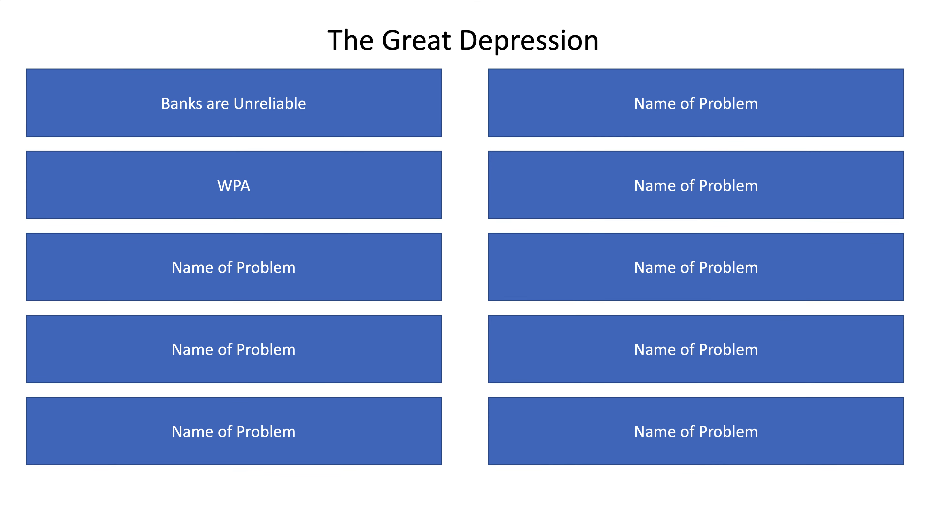
left_click(137, 100)
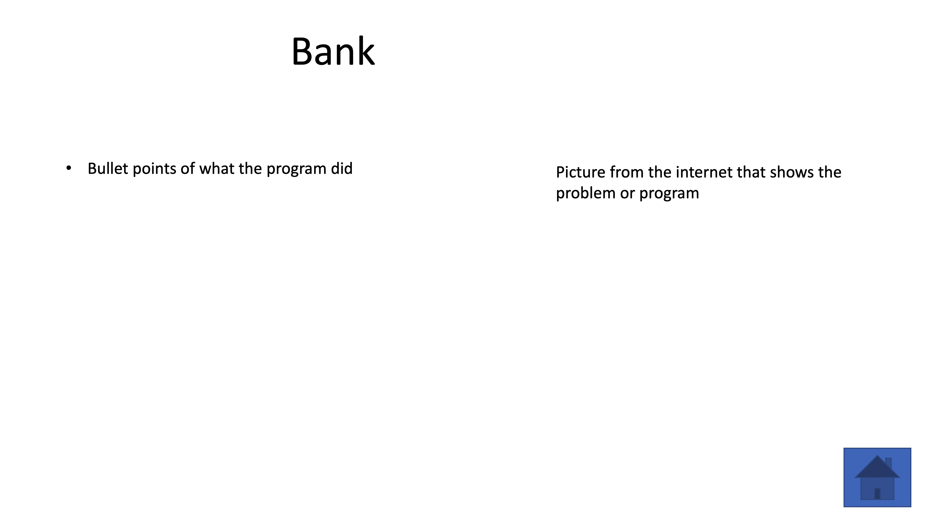
left_click(882, 485)
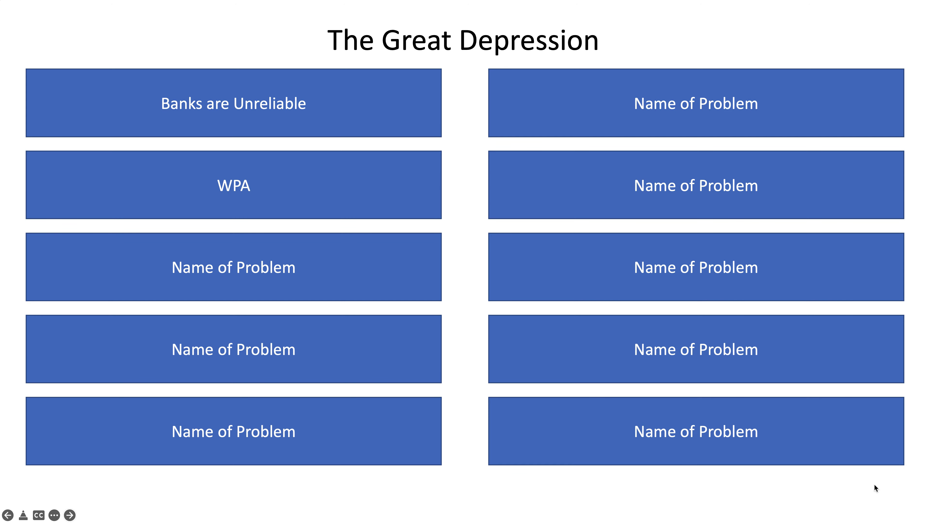
key("Escape")
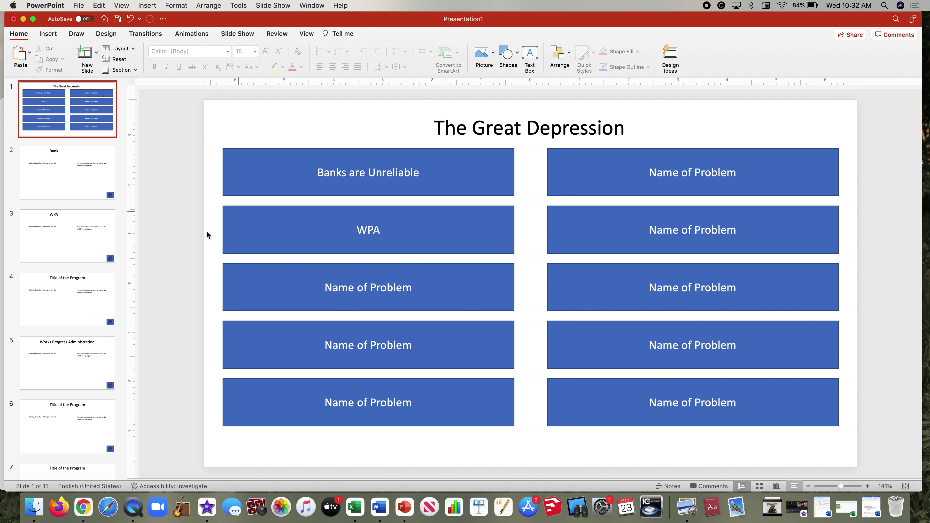
Move from slide 2 (Bank) to slide 3 (WPA) in the slide panel.
left_click(67, 183)
left_click(74, 244)
scroll(76, 247, "down", 10)
scroll(77, 249, "up", 10)
scroll(76, 252, "down", 2)
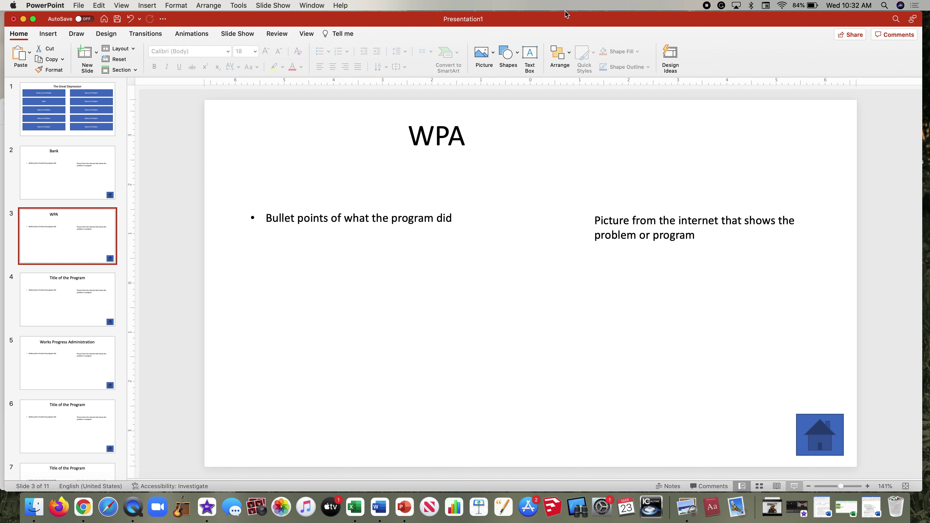